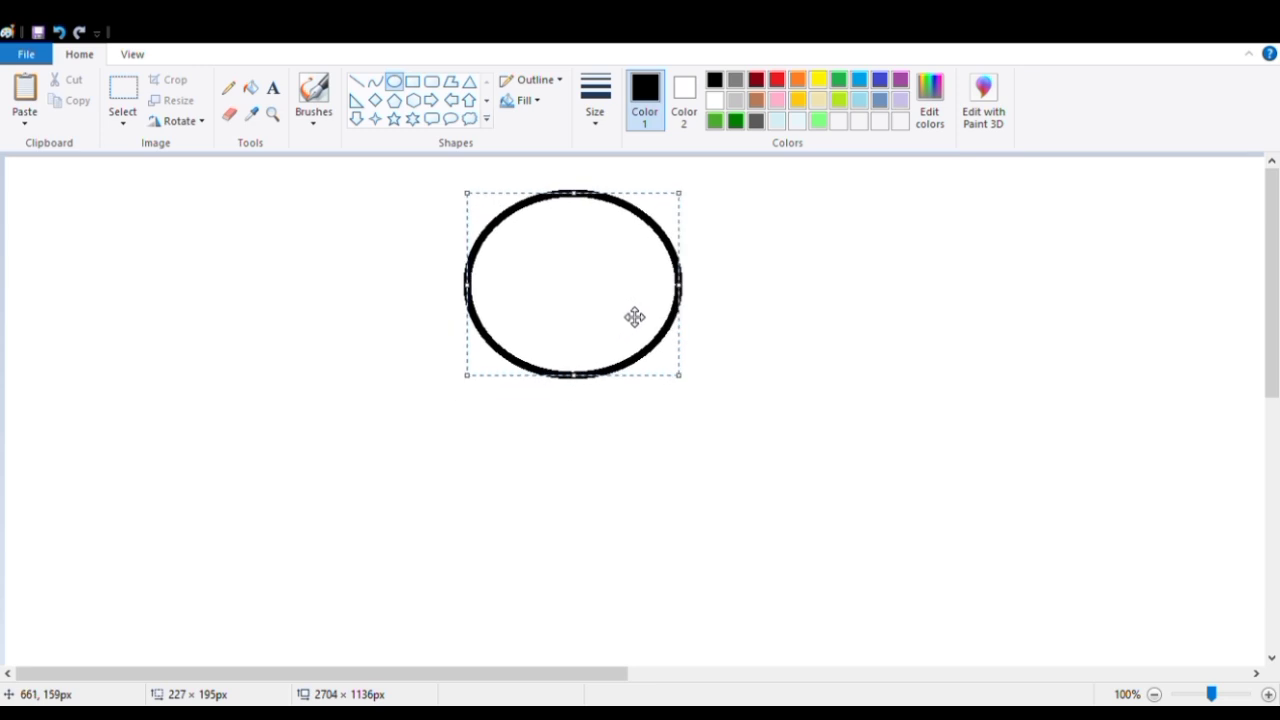
# - Finish placing the head oval and draw a rounded curve for an ear on the head's upper-right edge
pyautogui.click(765, 294)
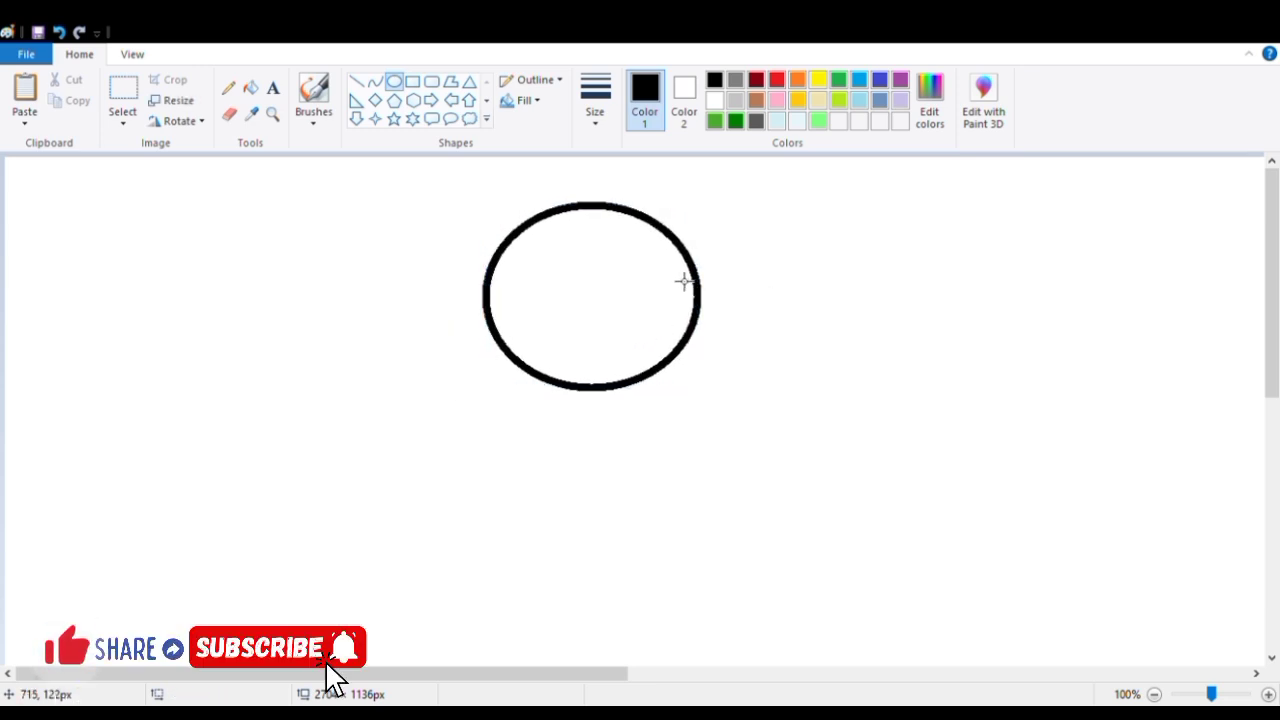
pyautogui.click(375, 81)
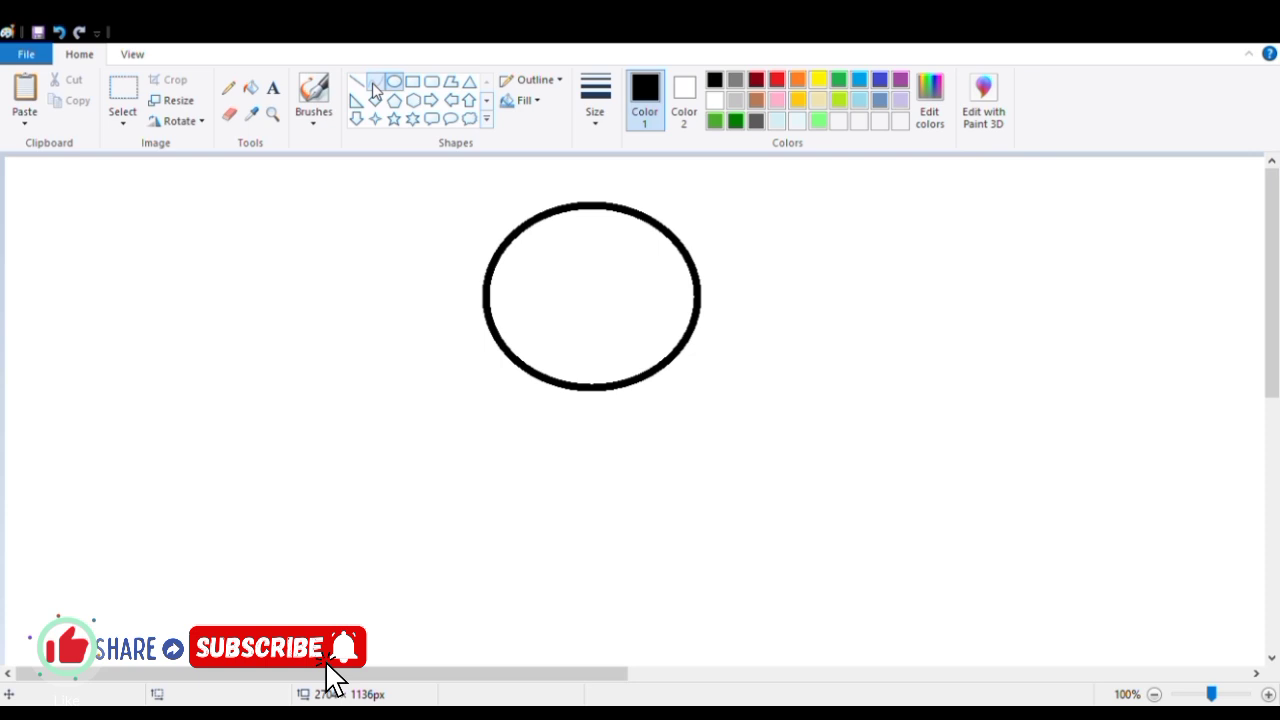
pyautogui.moveTo(634, 205); pyautogui.dragTo(609, 282)
pyautogui.click(580, 211)
# - Duplicate the ear with its piece of head outline, flip the copy horizontally and set it on blank canvas beside the head
pyautogui.click(113, 87)
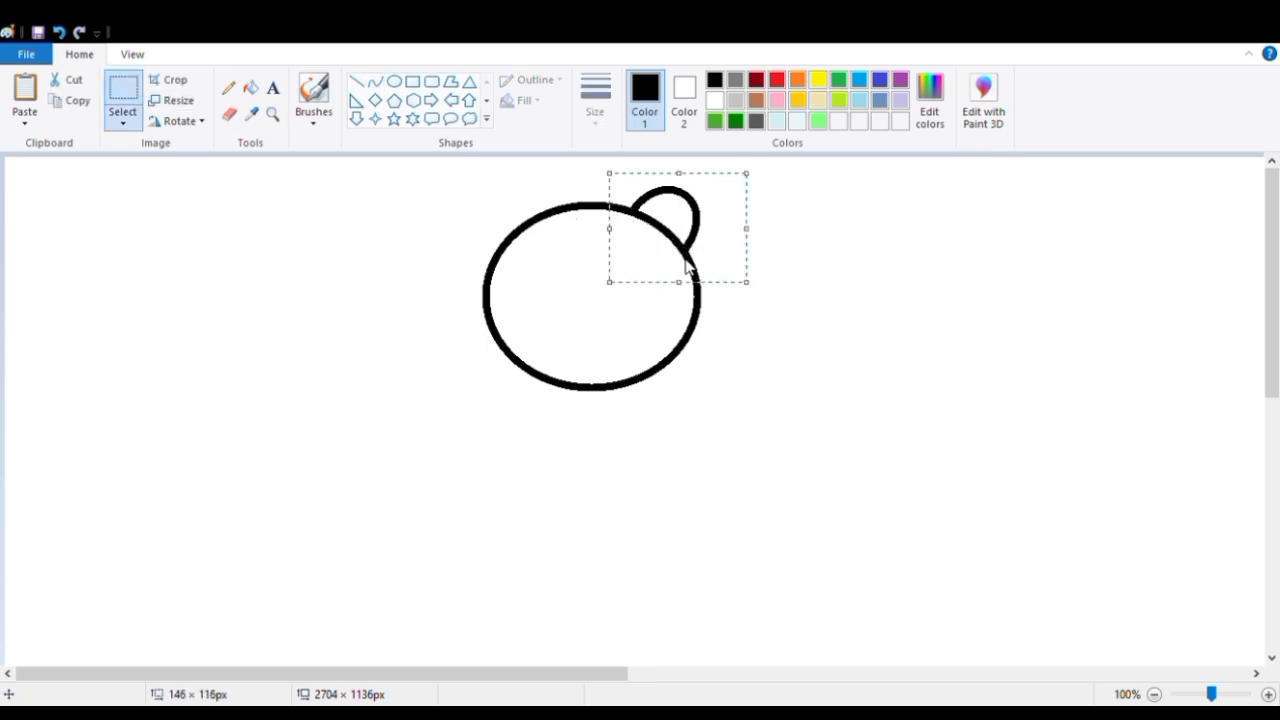
pyautogui.click(440, 249)
pyautogui.hotkey('ctrl', 'v')
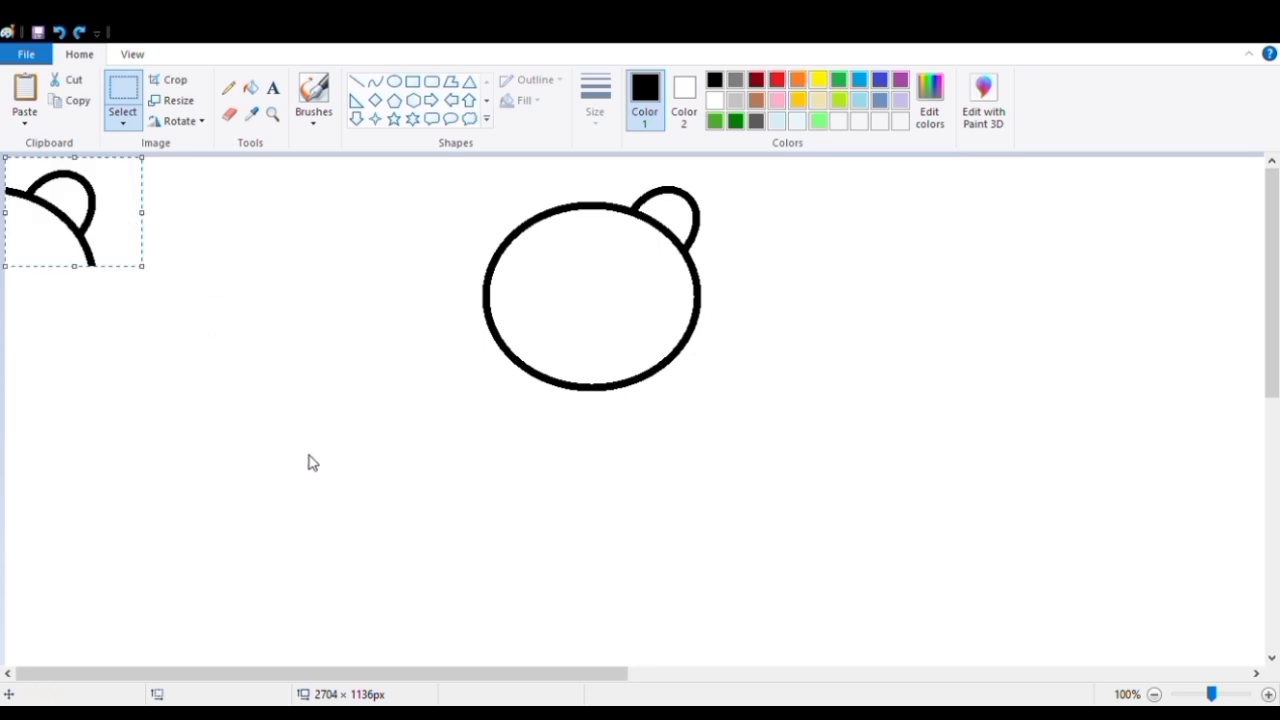
pyautogui.hotkey('alt', 'h')
pyautogui.press('r')
pyautogui.press('o')
pyautogui.press('h')
pyautogui.moveTo(97, 240); pyautogui.dragTo(204, 273)
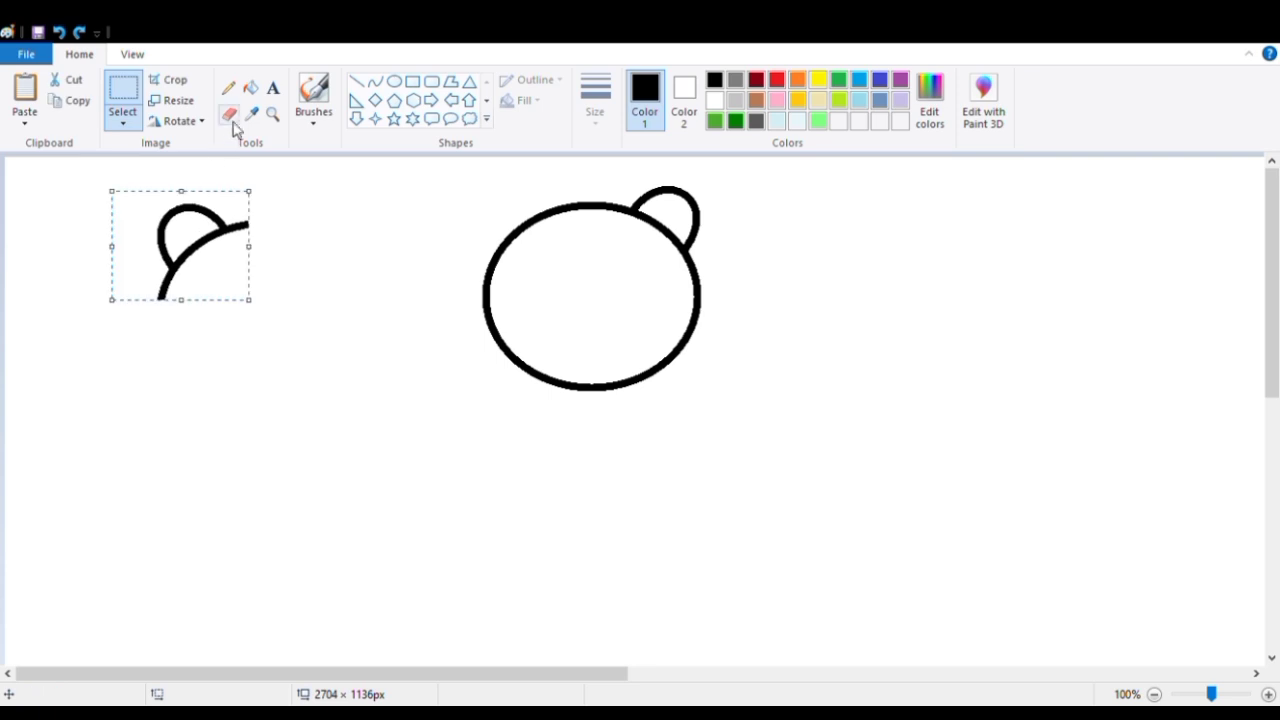
# - Erase the leftover head outline around the flipped ear and attach the ear to the head's upper-left edge
pyautogui.click(229, 114)
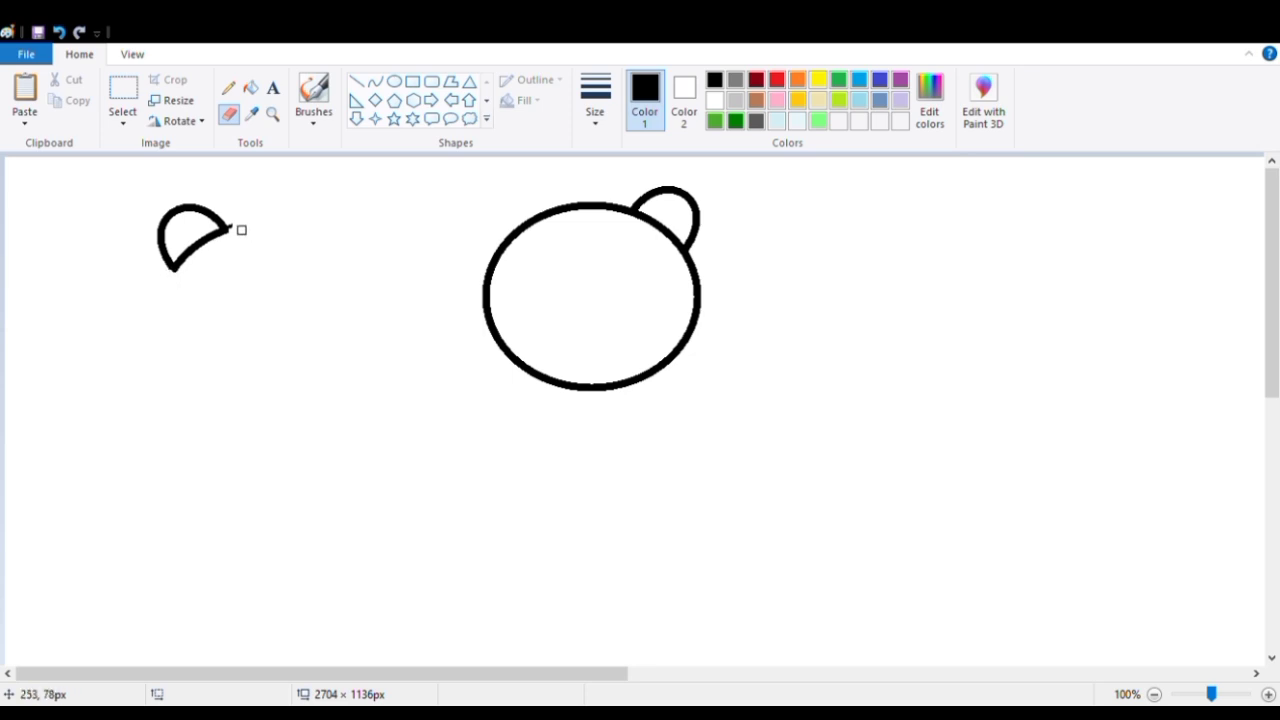
pyautogui.click(122, 100)
pyautogui.moveTo(116, 161); pyautogui.dragTo(276, 289)
pyautogui.moveTo(226, 232); pyautogui.dragTo(529, 214)
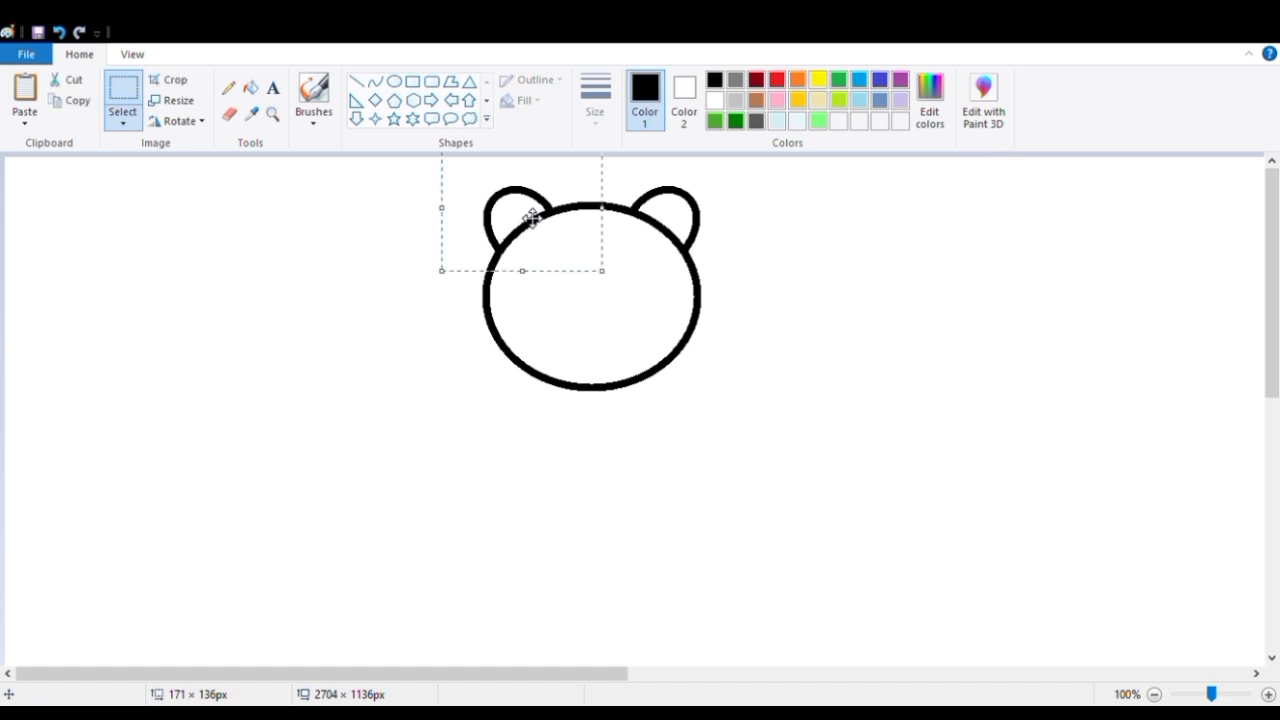
pyautogui.click(796, 212)
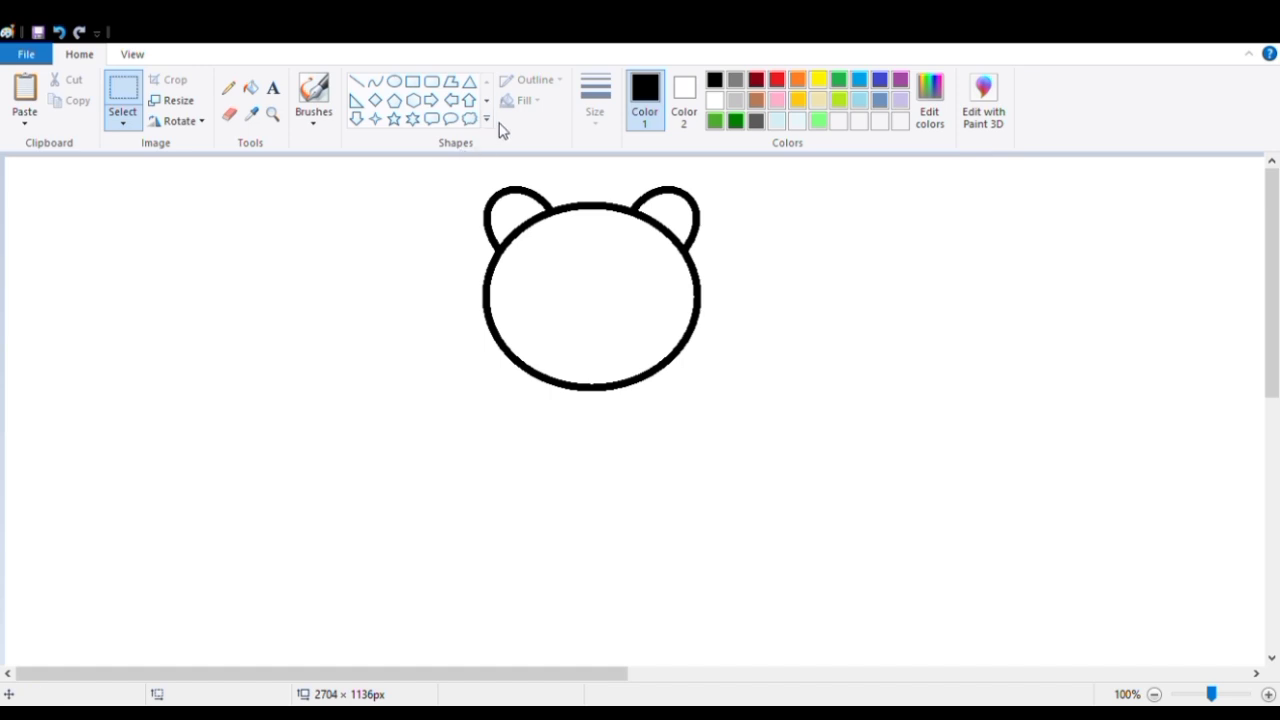
# - Draw a muzzle oval of about 102 × 70 px inside the bottom of the head
pyautogui.click(394, 81)
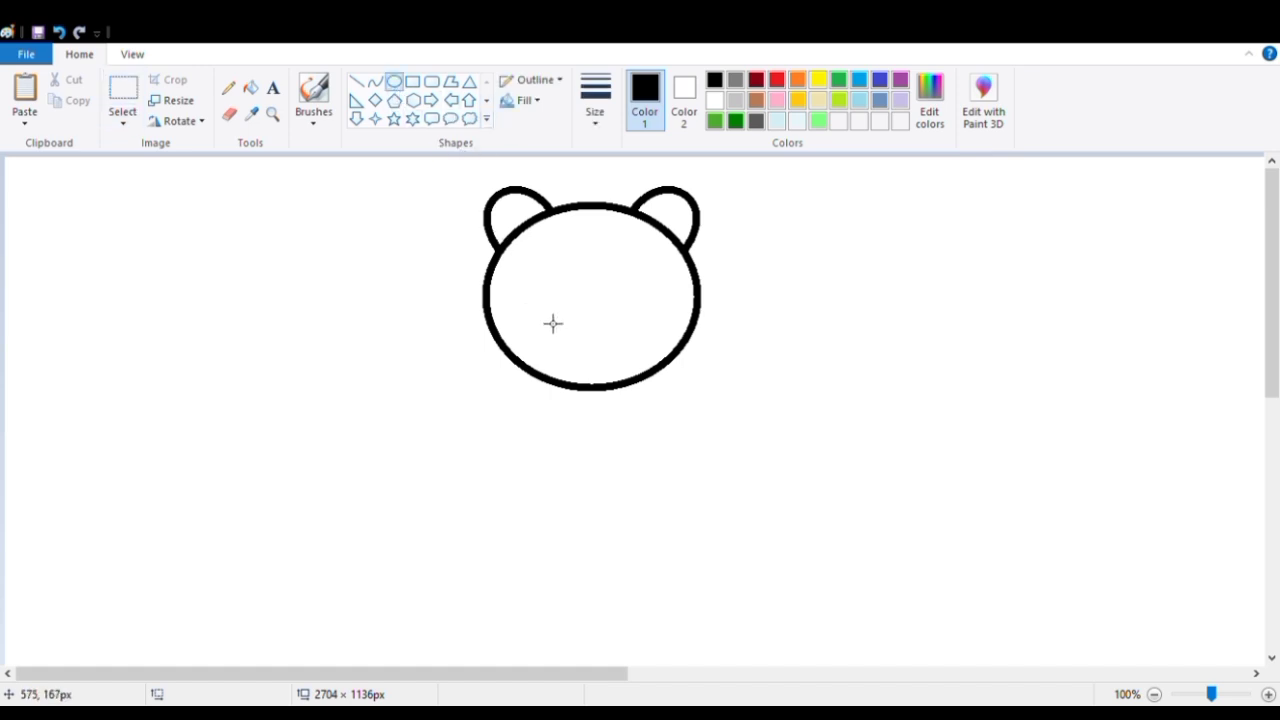
pyautogui.moveTo(543, 331); pyautogui.dragTo(650, 390)
pyautogui.moveTo(593, 331); pyautogui.dragTo(594, 317)
pyautogui.moveTo(594, 387); pyautogui.dragTo(590, 397)
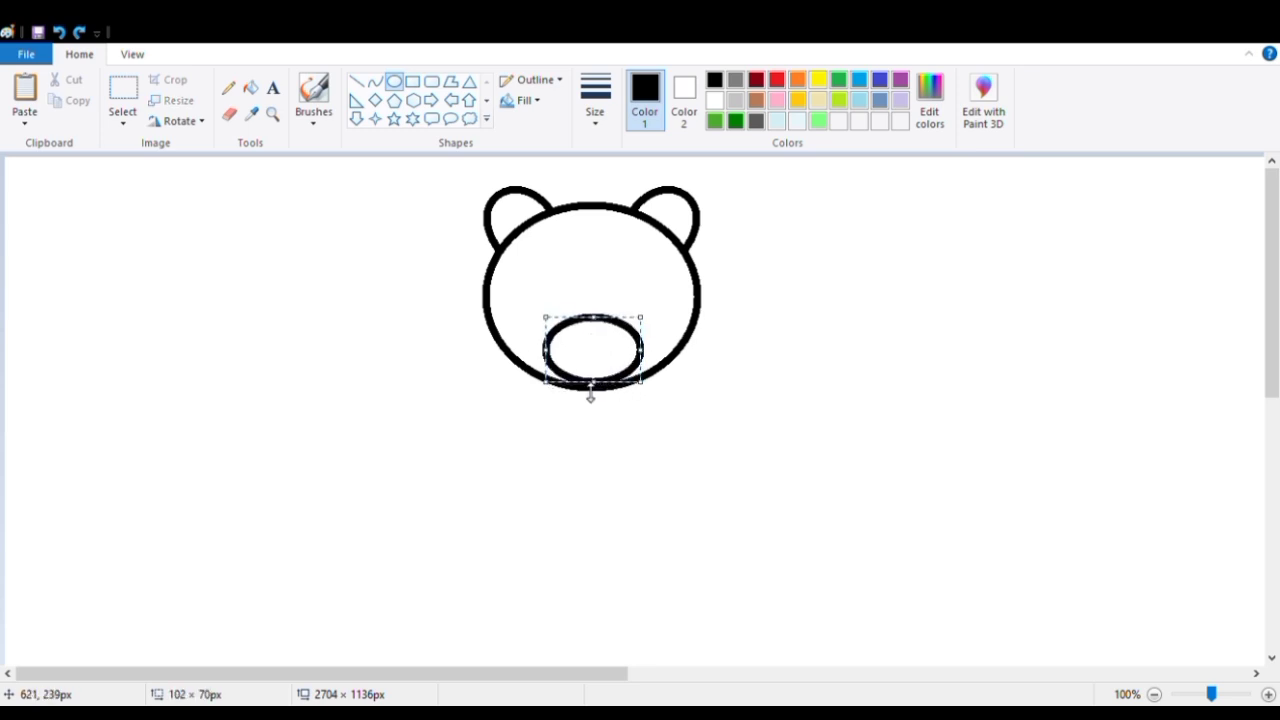
pyautogui.click(700, 300)
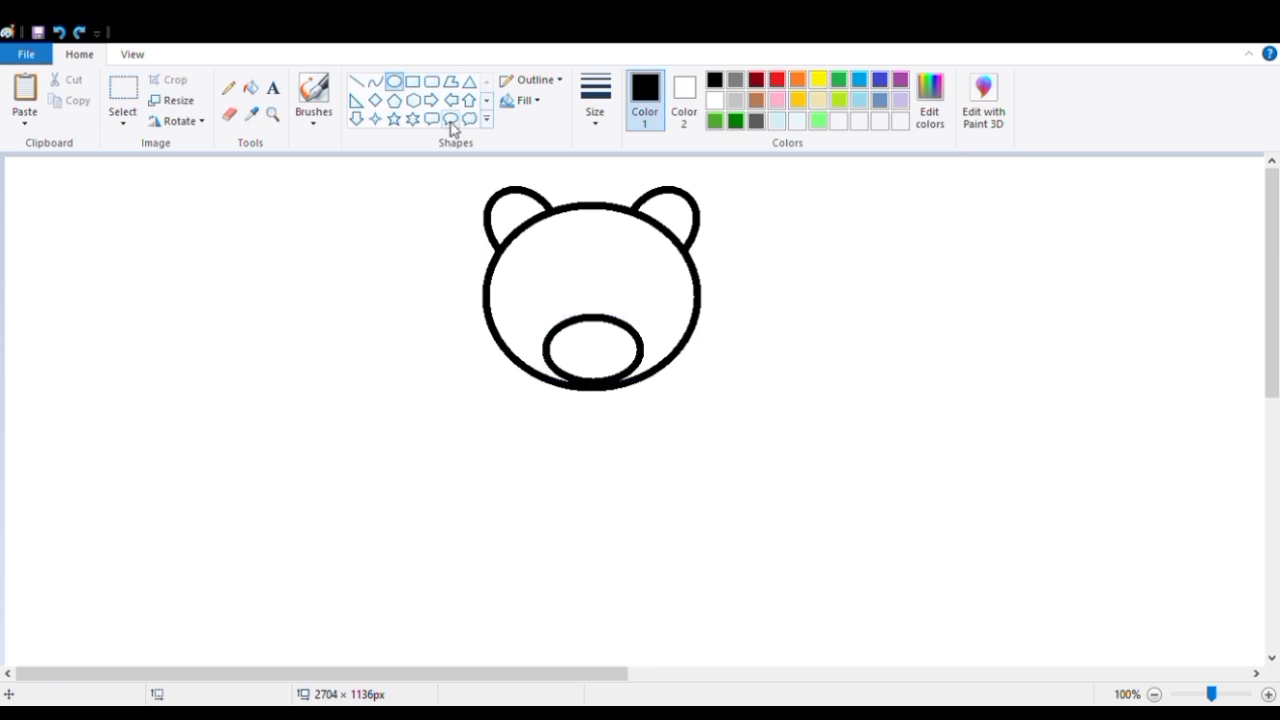
# - Draw a heart-shaped nose of about 29 × 22 px in the upper part of the muzzle
pyautogui.scroll(-1, 358, 120)
pyautogui.click(357, 118)
pyautogui.moveTo(587, 342); pyautogui.dragTo(614, 359)
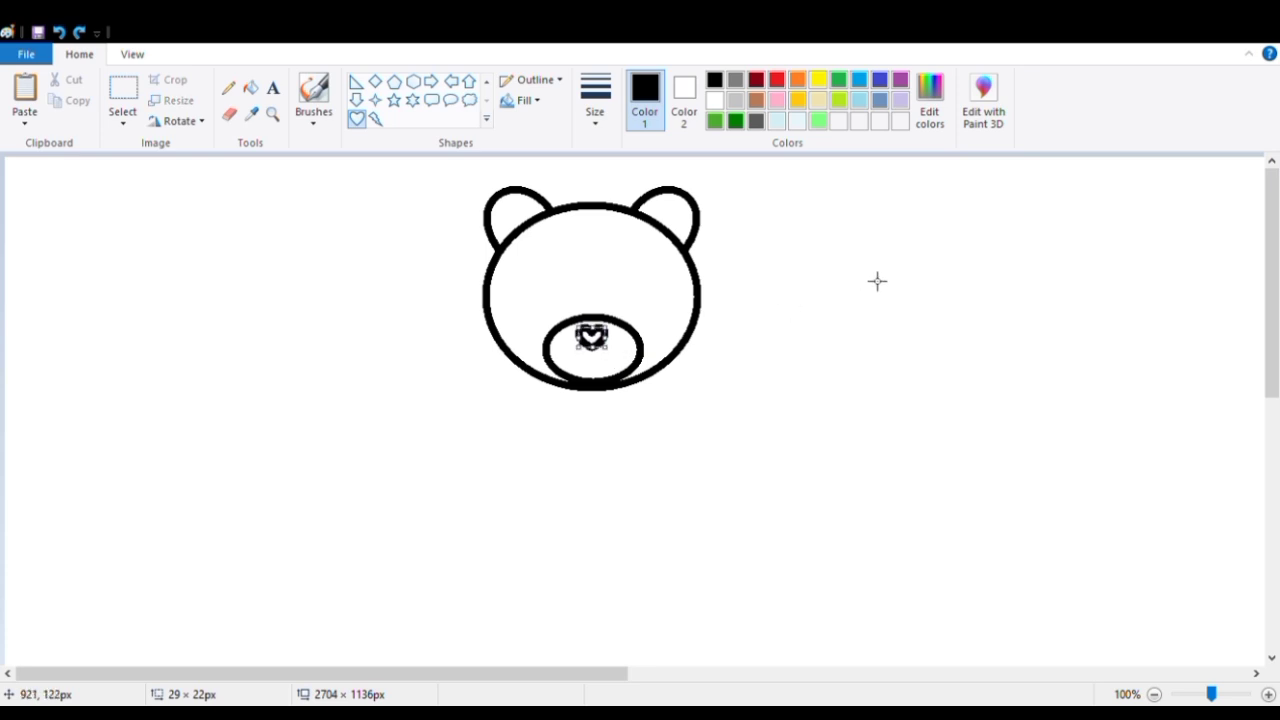
pyautogui.click(638, 352)
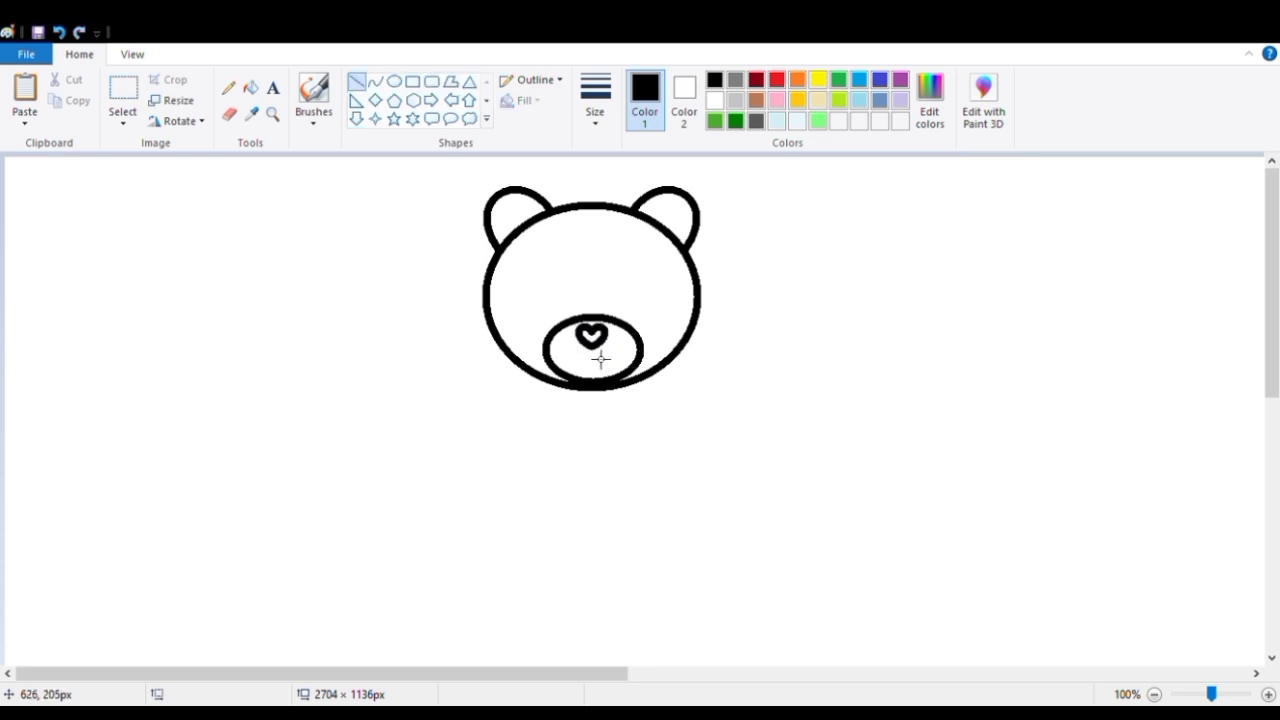
# - Draw a smiling mouth curve about 46 px wide below the nose, inside the muzzle
pyautogui.click(375, 82)
pyautogui.moveTo(576, 374)
pyautogui.mouseDown()
pyautogui.moveTo(618, 377)
pyautogui.moveTo(582, 380)
pyautogui.moveTo(606, 386)
pyautogui.mouseUp()
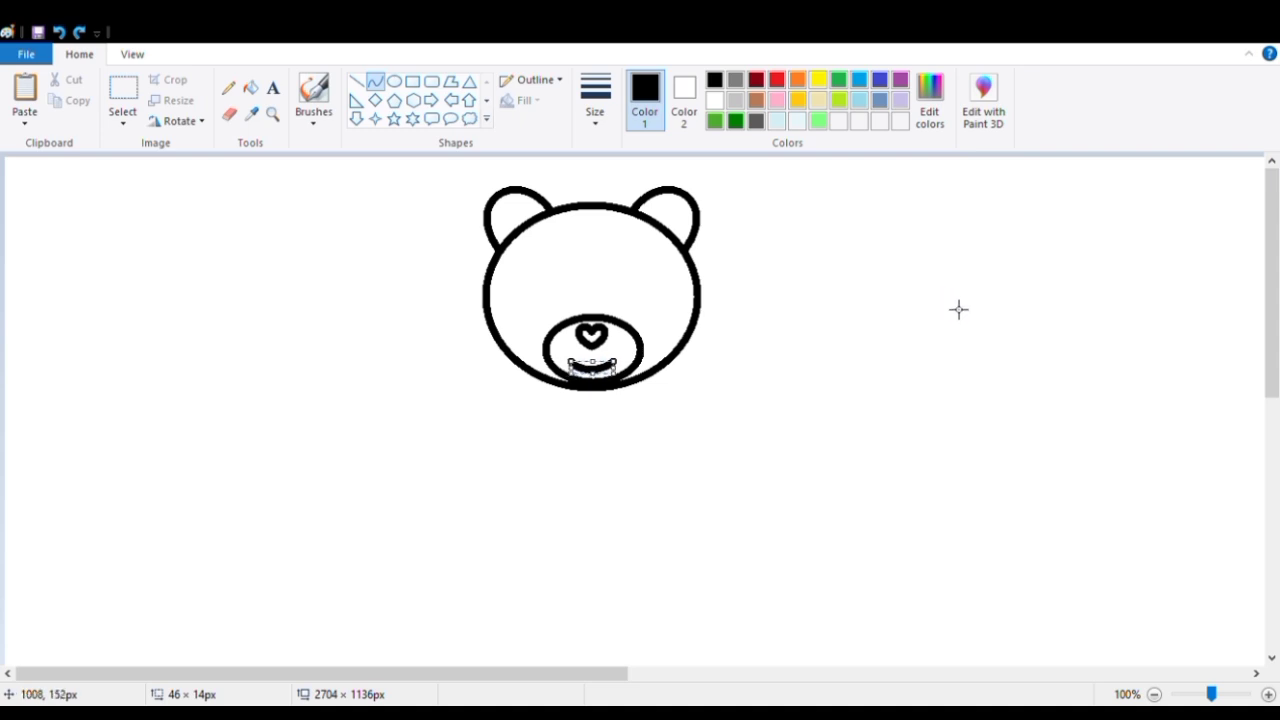
pyautogui.click(958, 309)
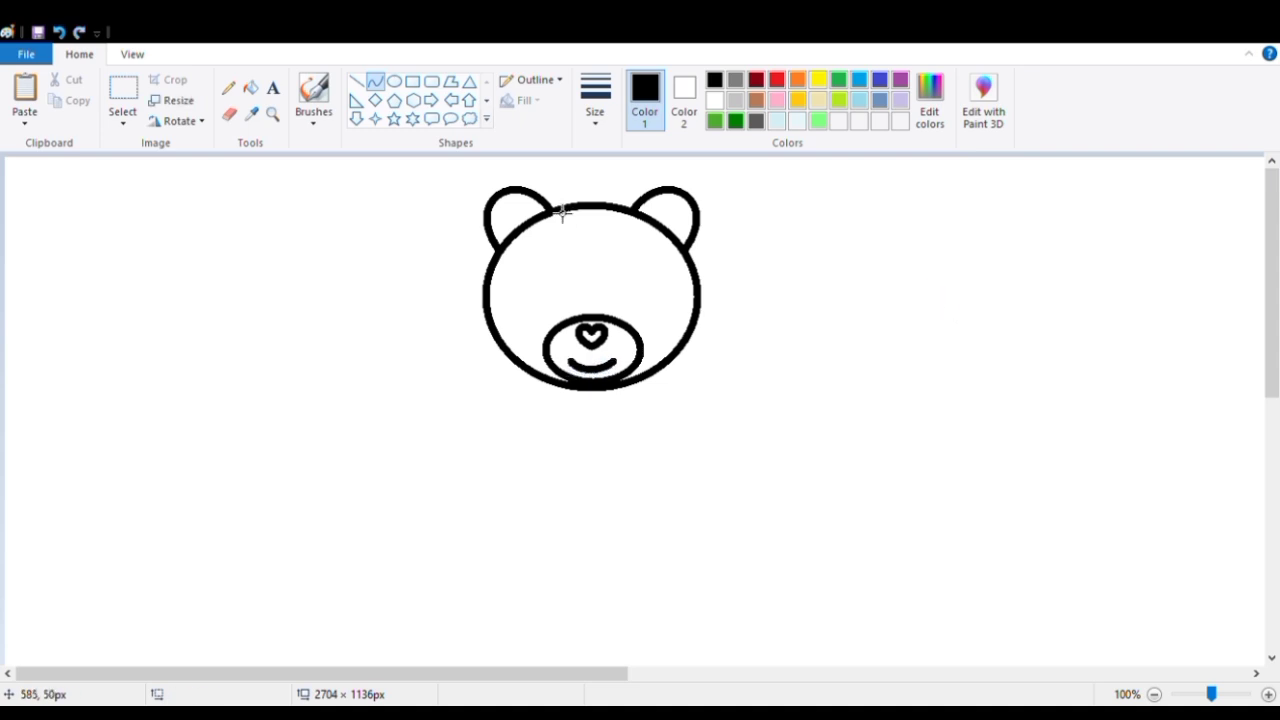
# - Connect the nose to the mouth with a short vertical line and fill the heart nose with black
pyautogui.click(358, 82)
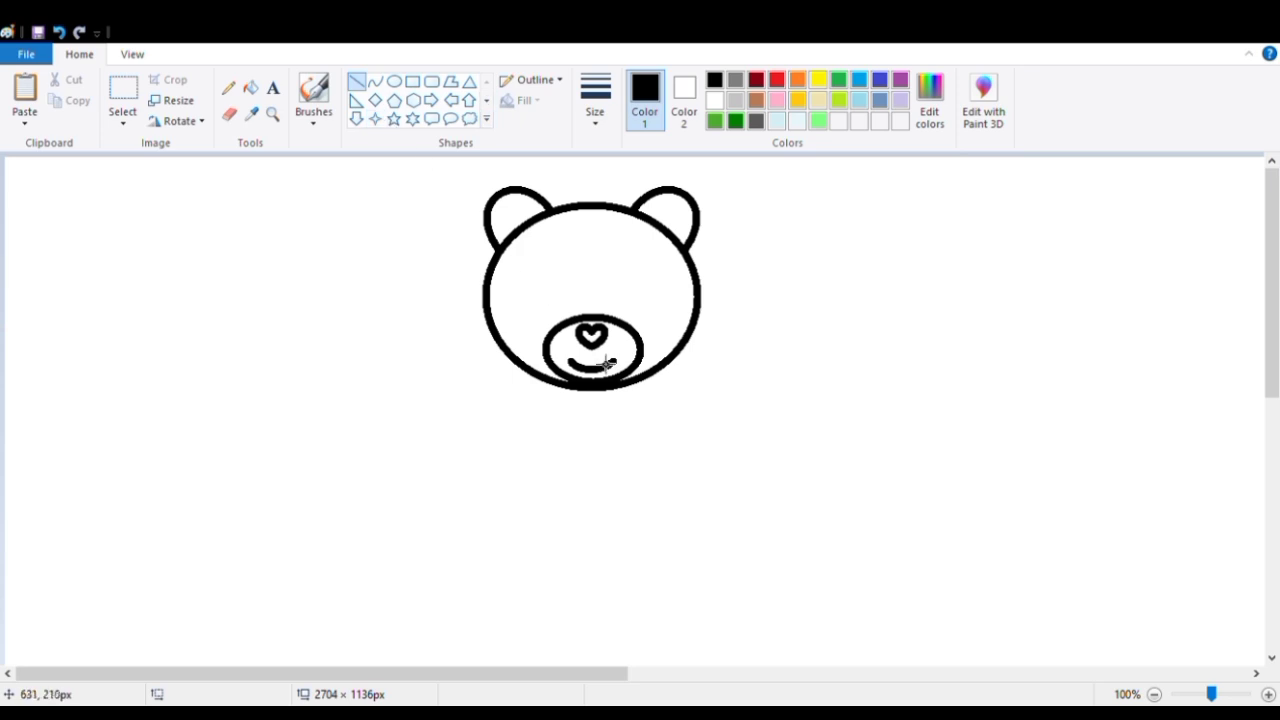
pyautogui.moveTo(601, 359); pyautogui.dragTo(593, 374)
pyautogui.click(771, 280)
pyautogui.click(250, 88)
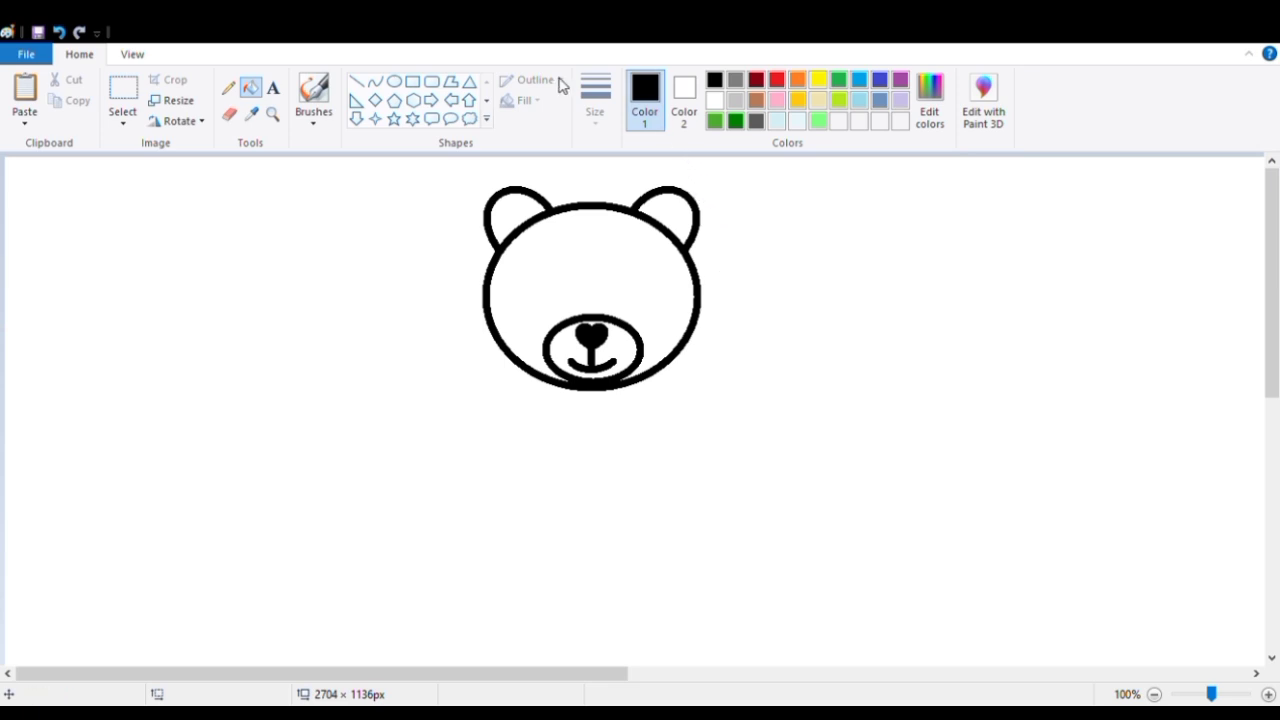
# - Draw a round left eye of about 29 × 28 px above the muzzle and fill it with black
pyautogui.click(394, 81)
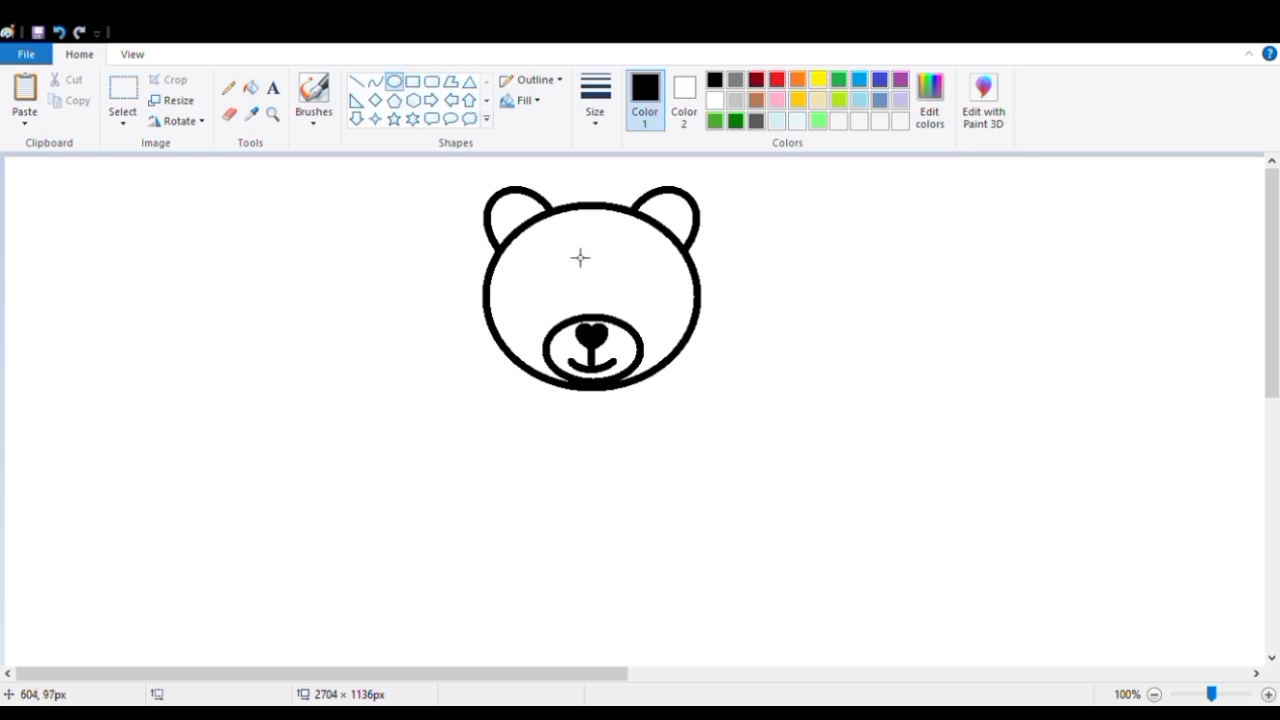
pyautogui.moveTo(540, 283); pyautogui.dragTo(566, 309)
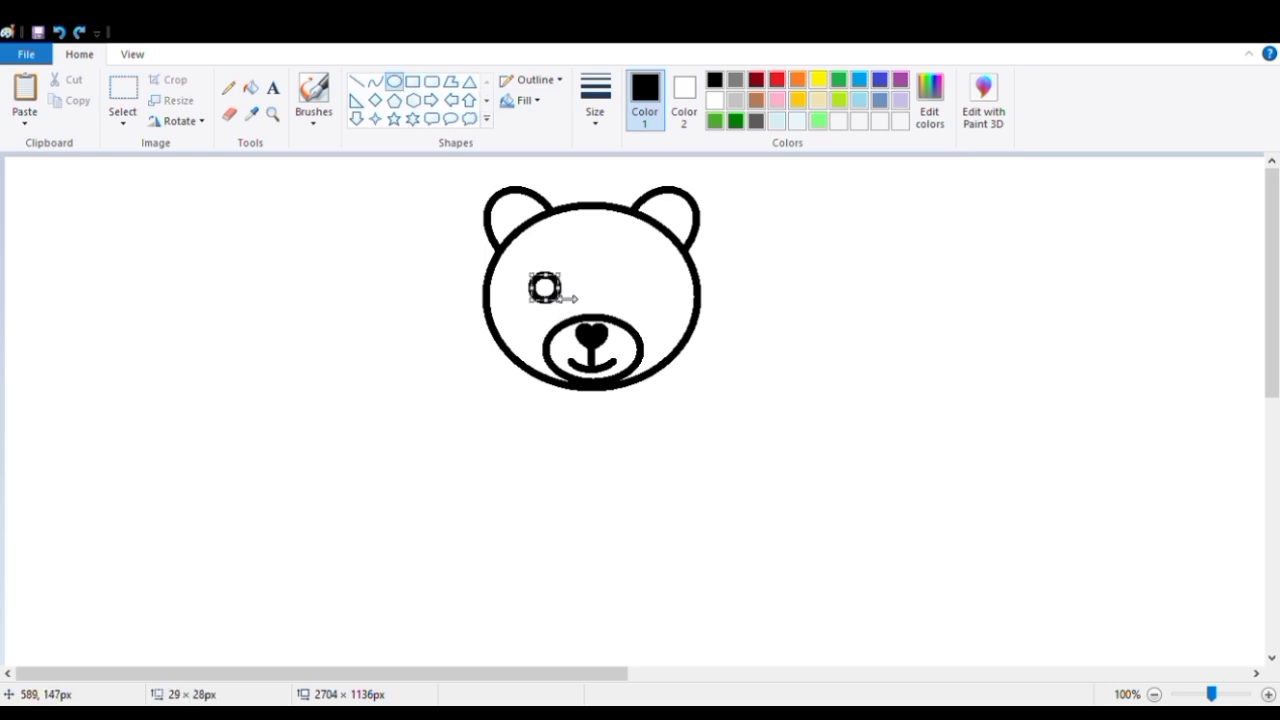
pyautogui.click(250, 87)
pyautogui.click(548, 288)
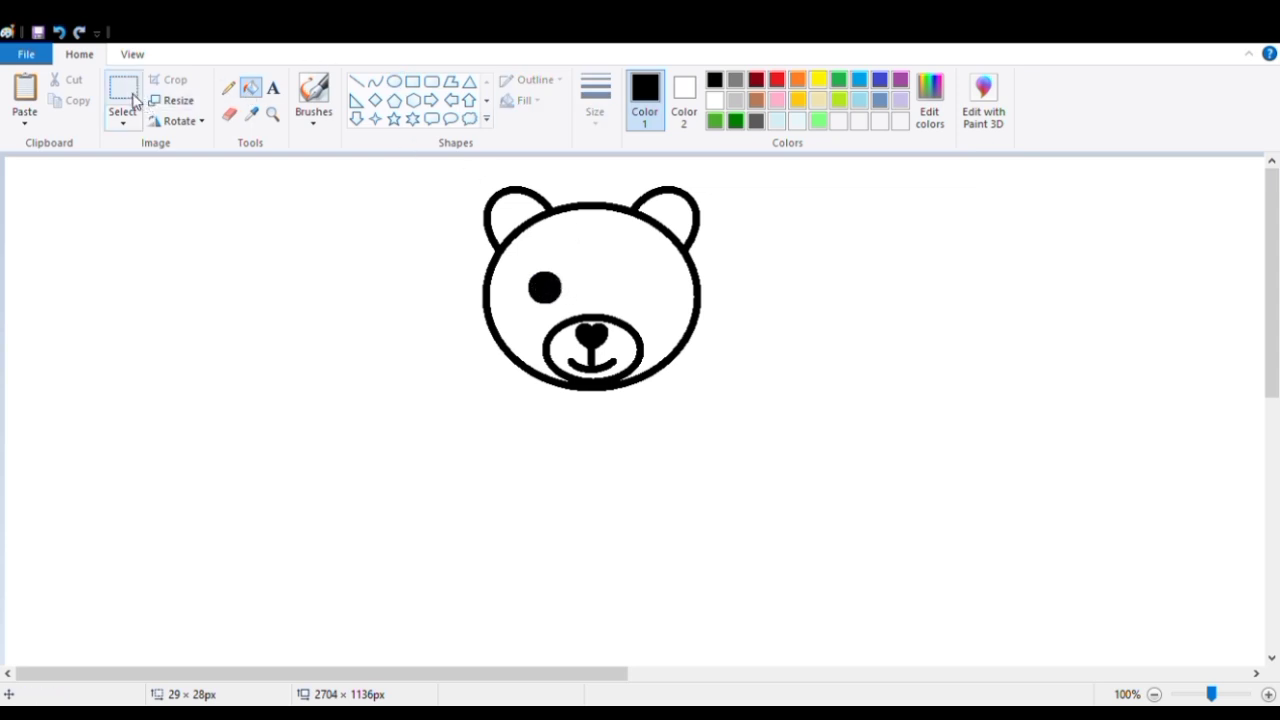
# - Duplicate the black eye and place the copy on the right side of the face
pyautogui.click(123, 92)
pyautogui.moveTo(576, 257); pyautogui.dragTo(522, 314)
pyautogui.click(621, 230)
pyautogui.hotkey('ctrl', 'v')
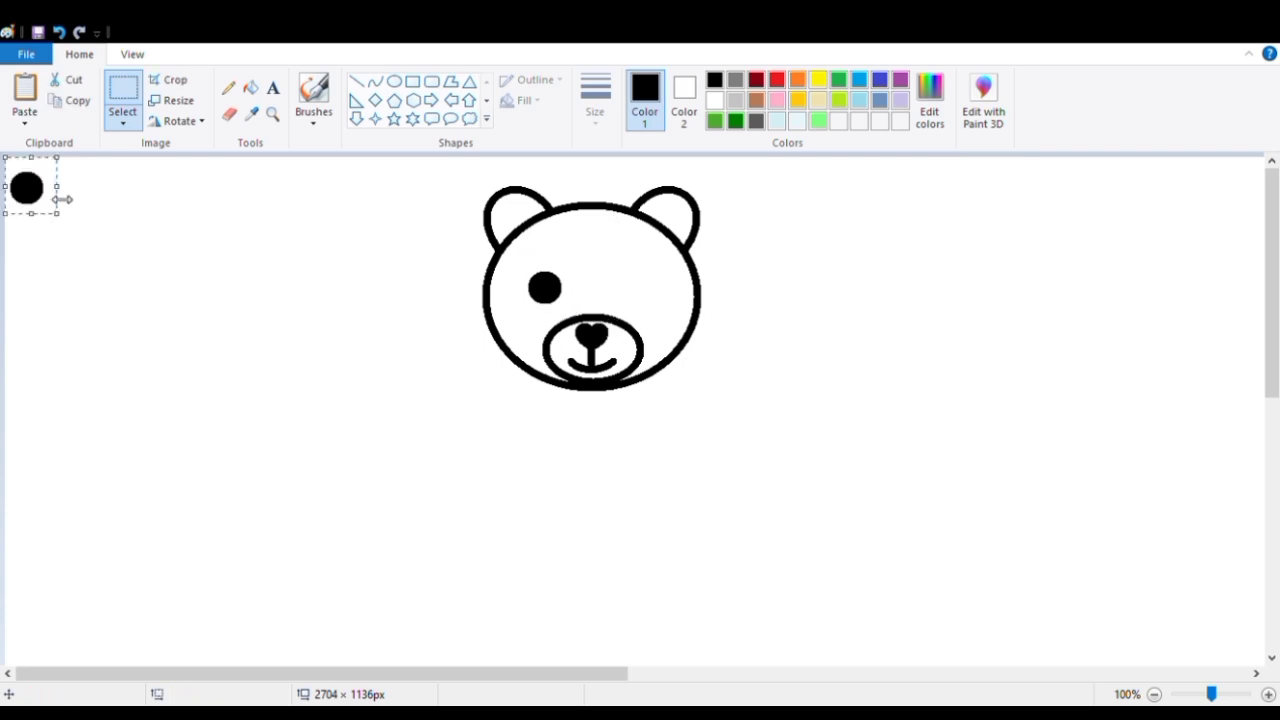
pyautogui.moveTo(42, 195); pyautogui.dragTo(646, 291)
pyautogui.click(759, 231)
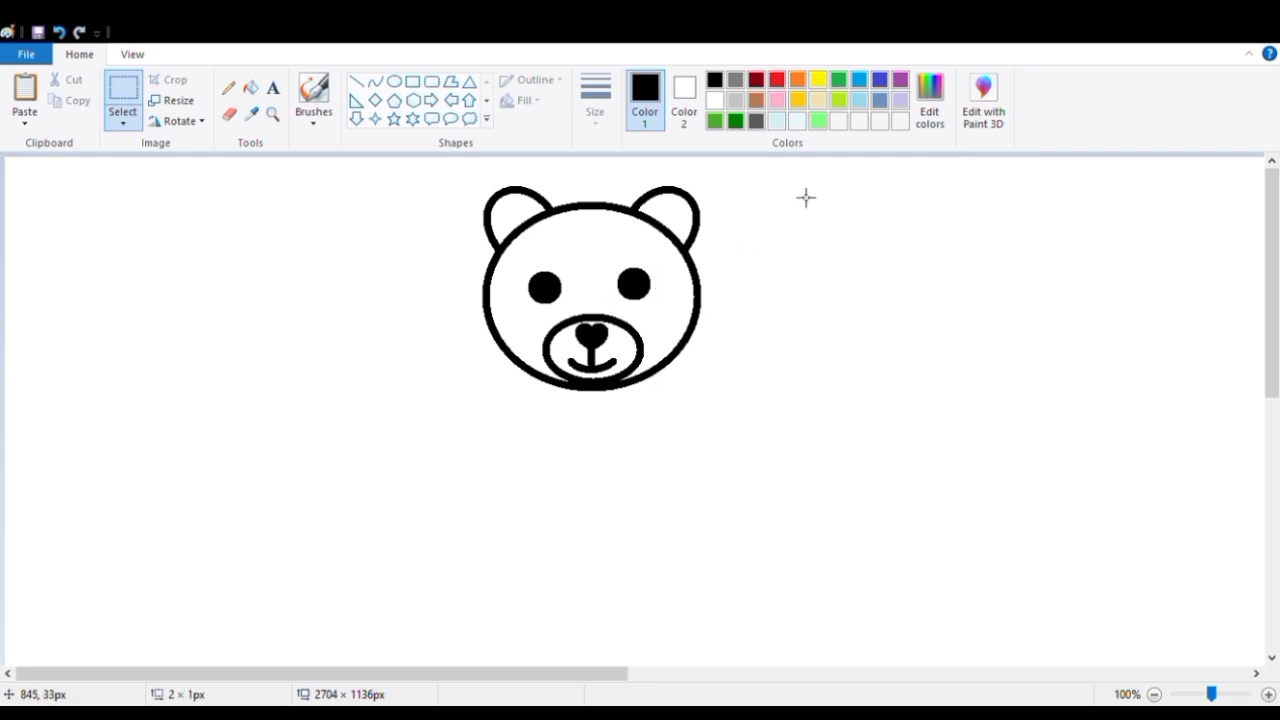
# - Reposition both eyes slightly higher and farther apart so they sit nearly level on the face
pyautogui.moveTo(522, 268); pyautogui.dragTo(651, 290)
pyautogui.click(612, 271)
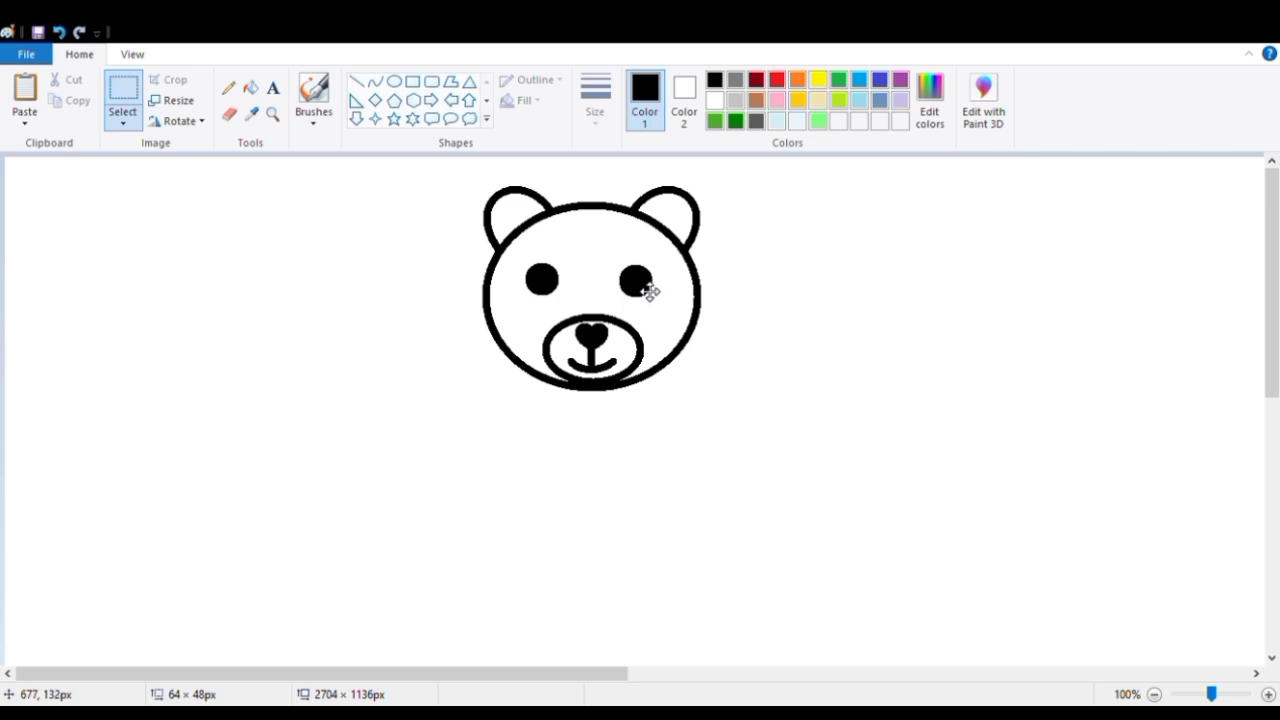
pyautogui.click(746, 249)
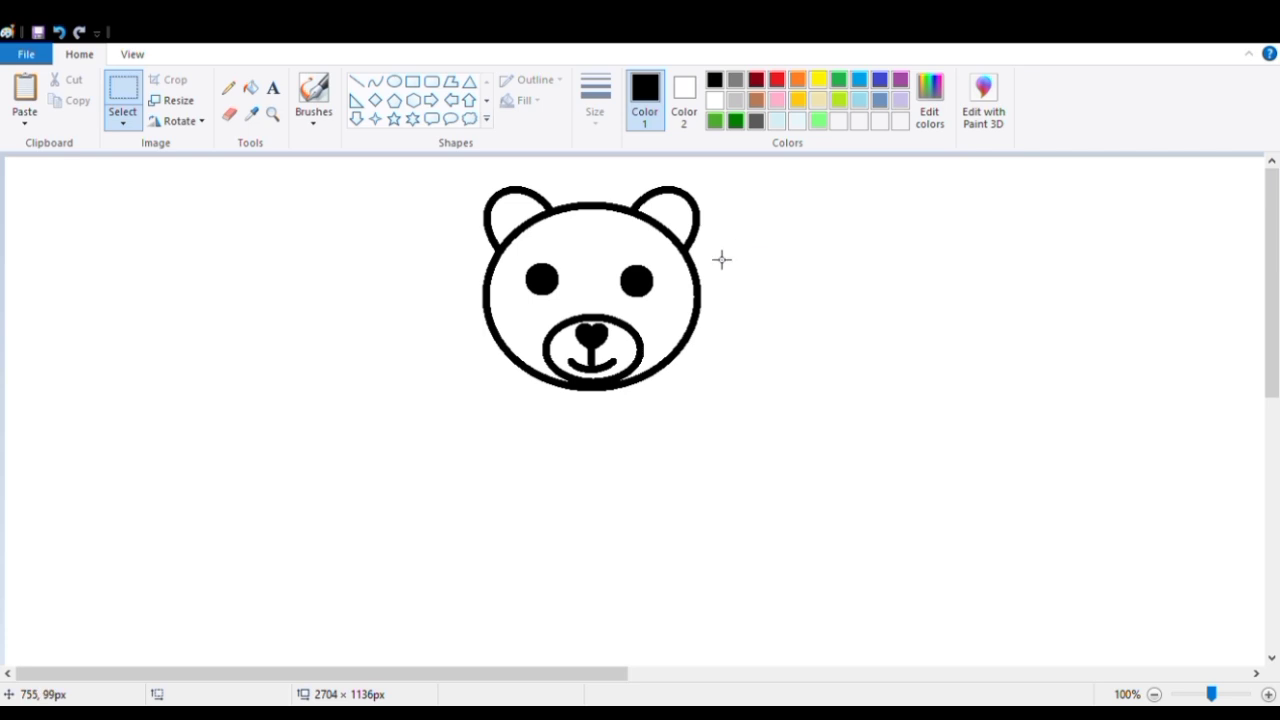
# - Draw an upright oval foot below and to the left of the head, undoing the tiny stray oval beside it
pyautogui.click(375, 81)
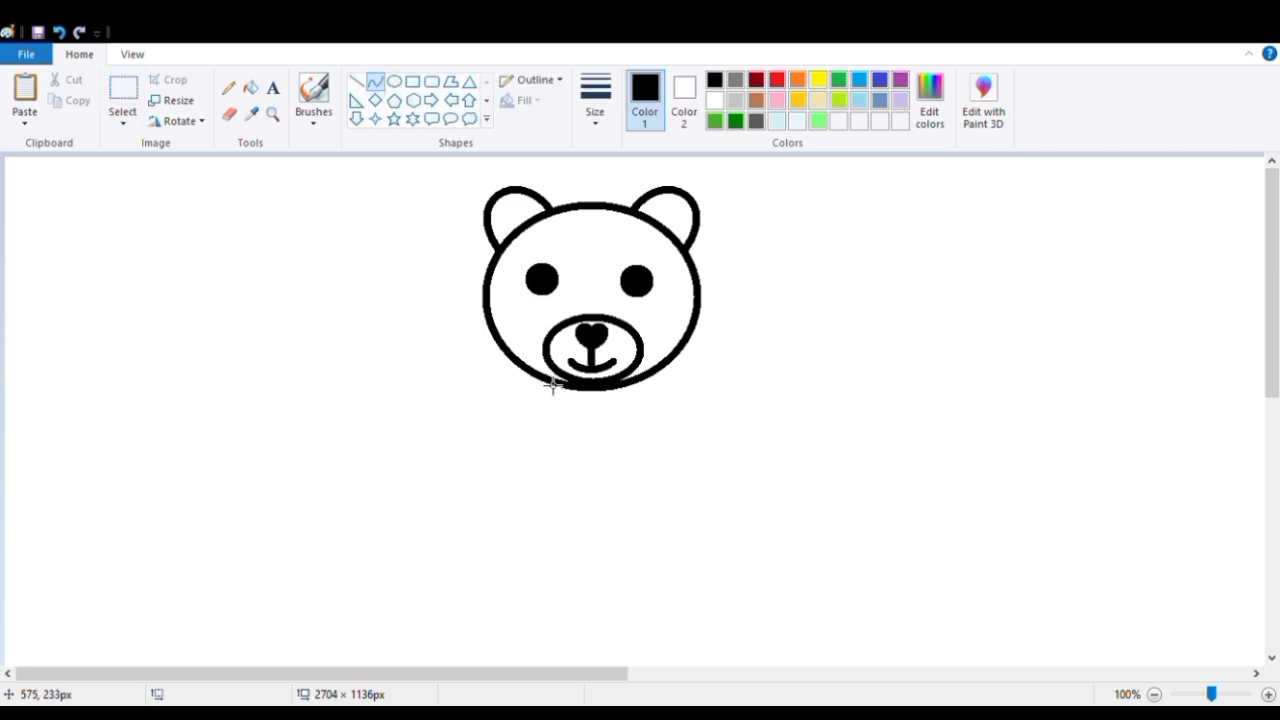
pyautogui.click(394, 81)
pyautogui.moveTo(423, 506); pyautogui.dragTo(538, 643)
pyautogui.moveTo(497, 597)
pyautogui.mouseDown()
pyautogui.moveTo(503, 572)
pyautogui.moveTo(547, 557)
pyautogui.mouseUp()
pyautogui.moveTo(598, 502); pyautogui.dragTo(603, 504)
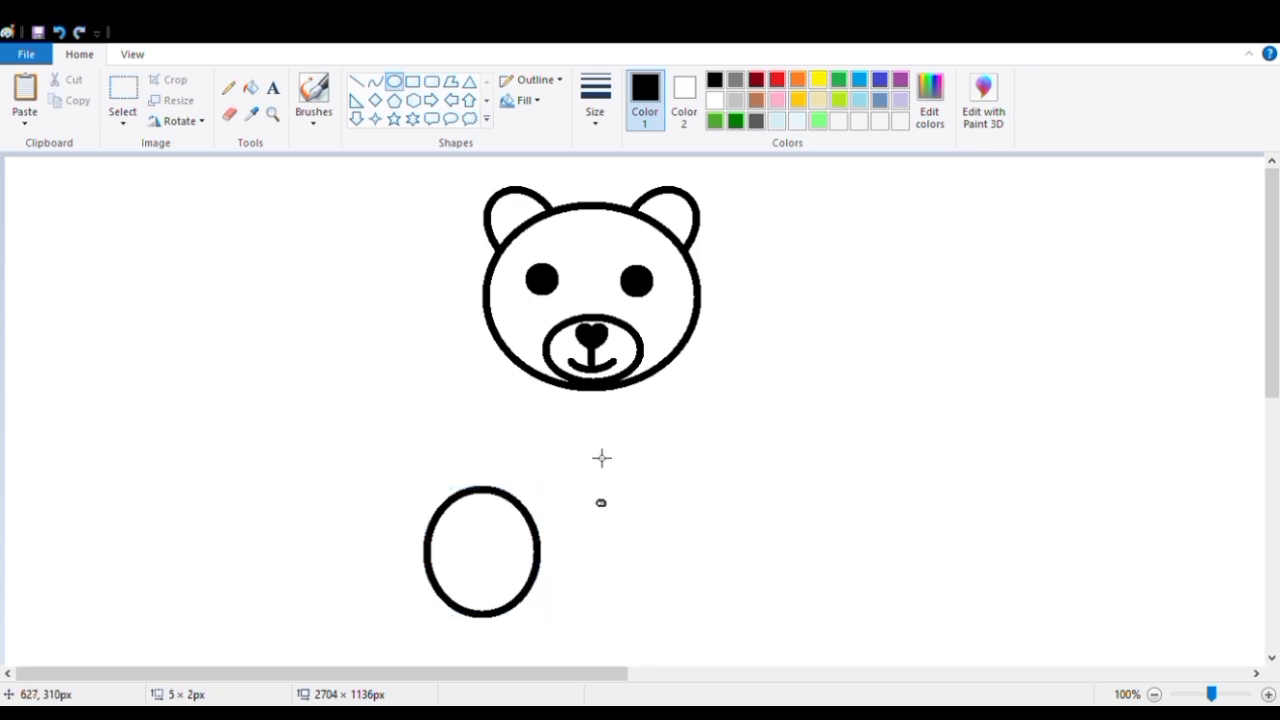
pyautogui.hotkey('ctrl', 'z')
# - Draw the left side of the body as an outward-bowed curve from the bottom of the head to the foot
pyautogui.click(374, 81)
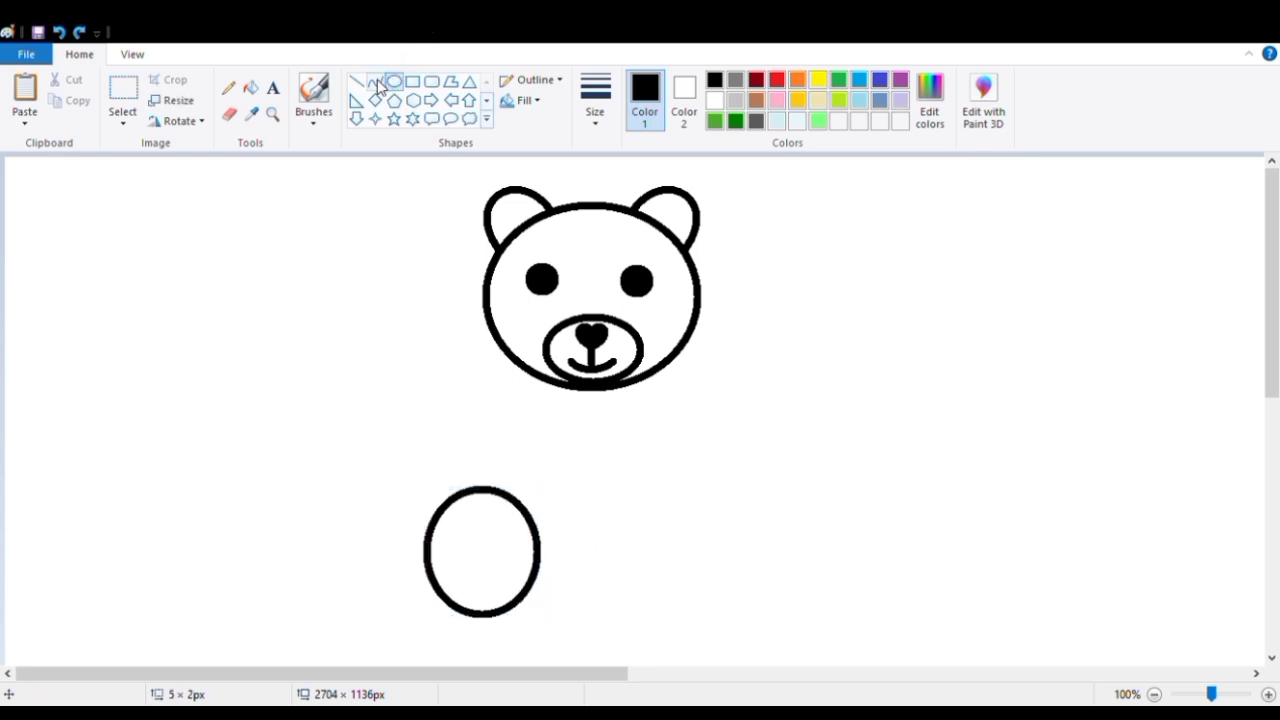
pyautogui.moveTo(548, 389); pyautogui.dragTo(447, 452)
pyautogui.click(686, 418)
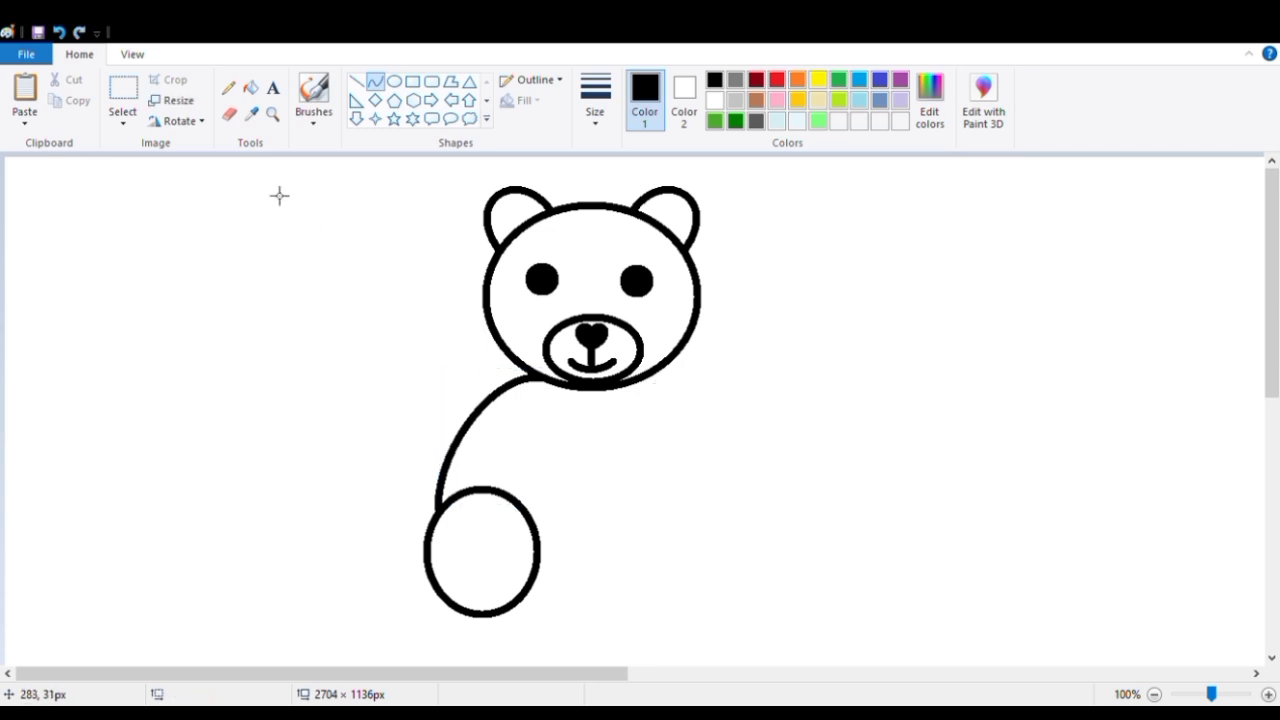
# - Duplicate the left body side and foot, flip the copy horizontally and join it to the right side of the head
pyautogui.click(123, 92)
pyautogui.moveTo(340, 309); pyautogui.dragTo(545, 641)
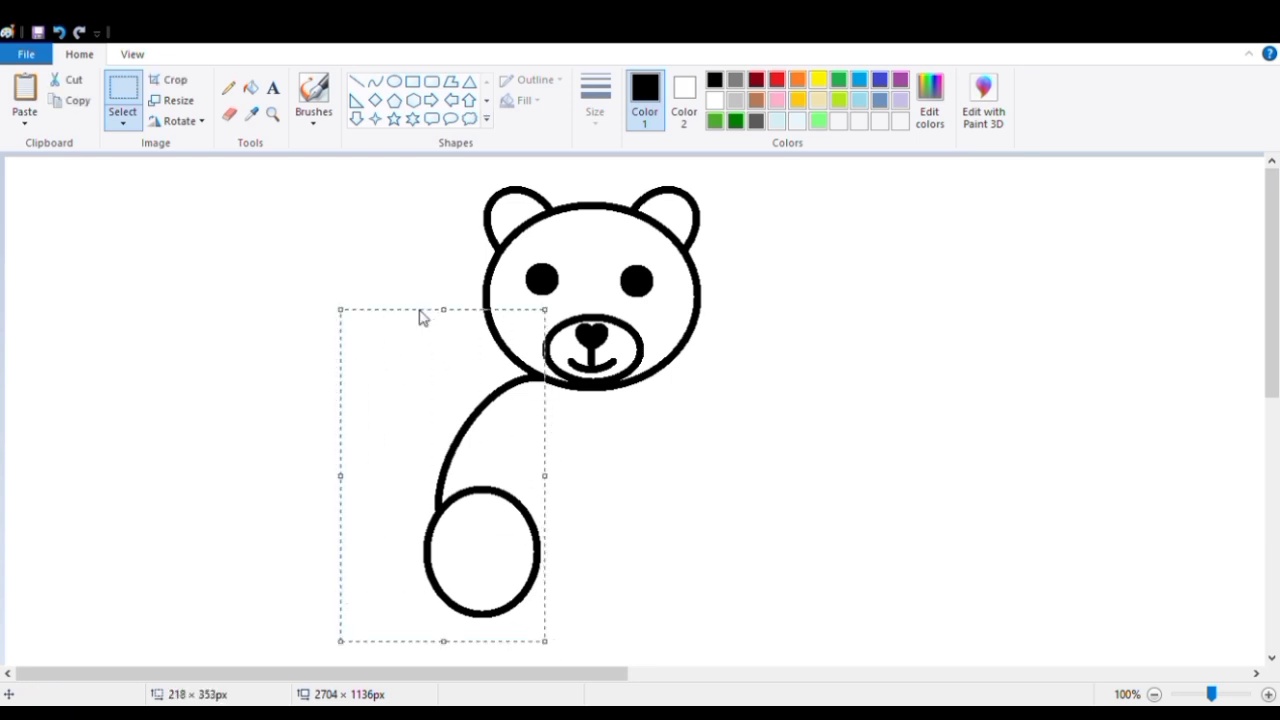
pyautogui.hotkey('ctrl', 'v')
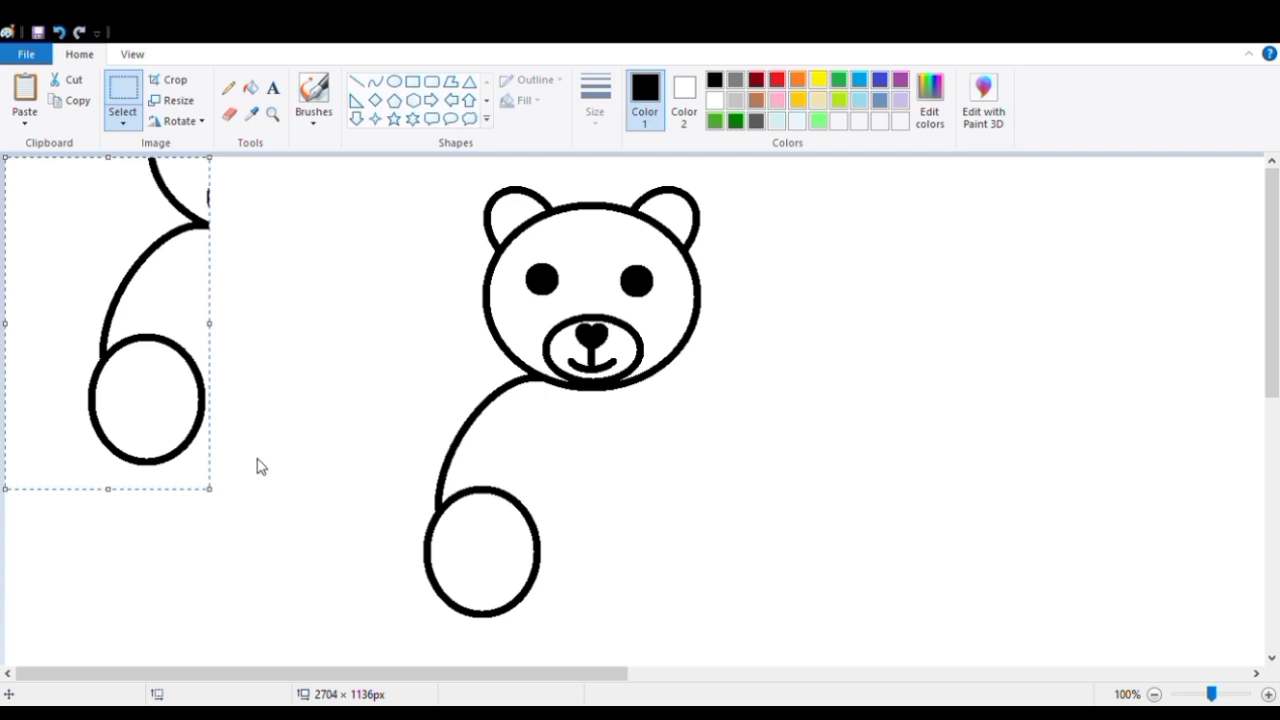
pyautogui.hotkey('alt', 'h')
pyautogui.press('r')
pyautogui.press('o')
pyautogui.press('h')
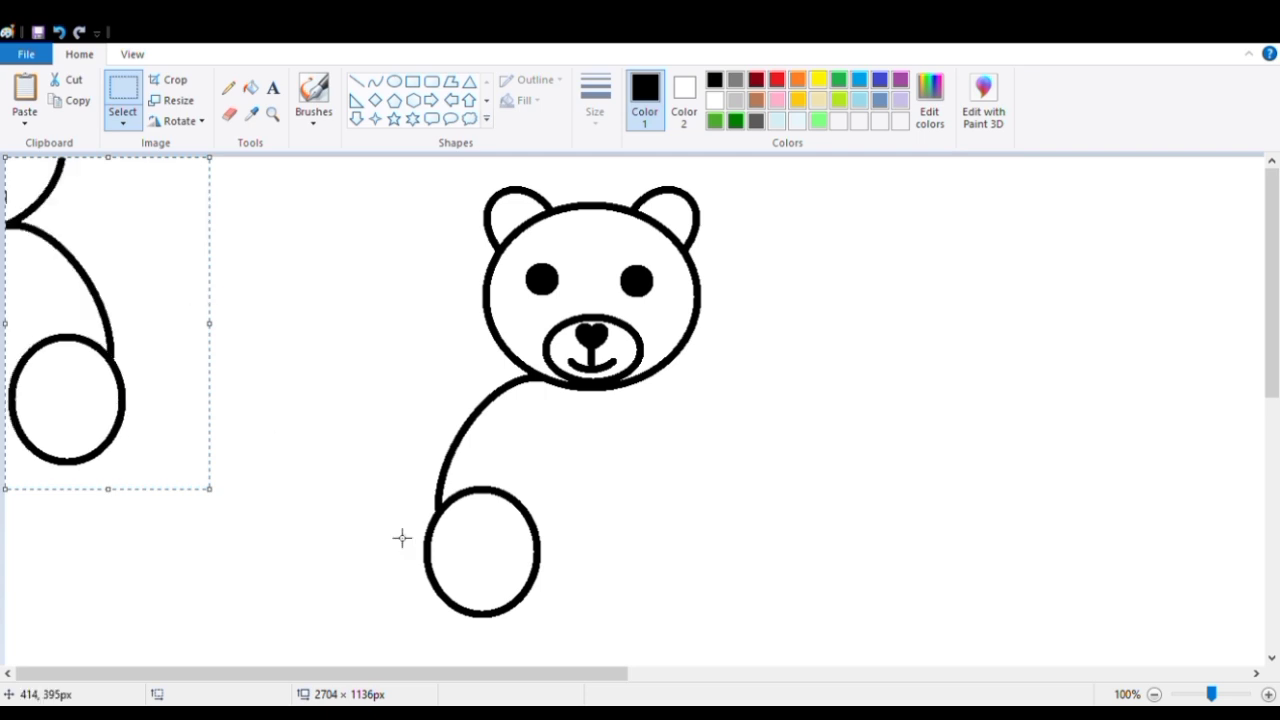
pyautogui.moveTo(129, 343); pyautogui.dragTo(766, 497)
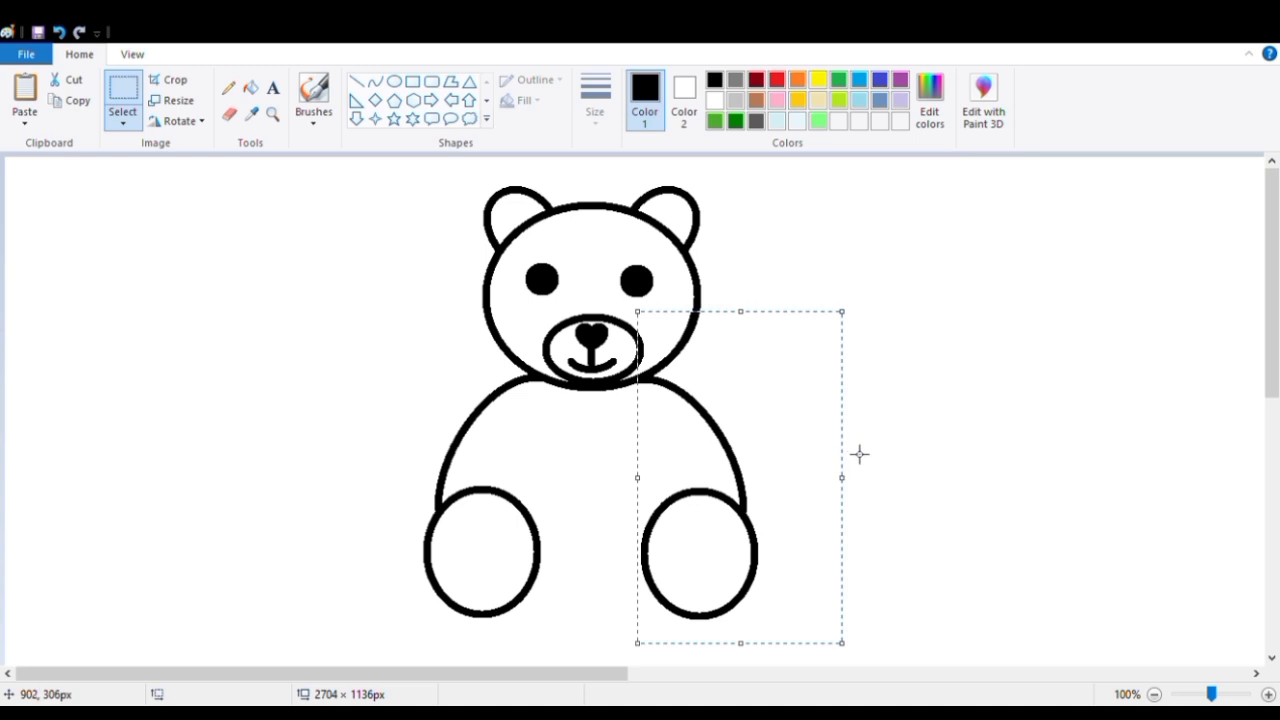
pyautogui.click(922, 446)
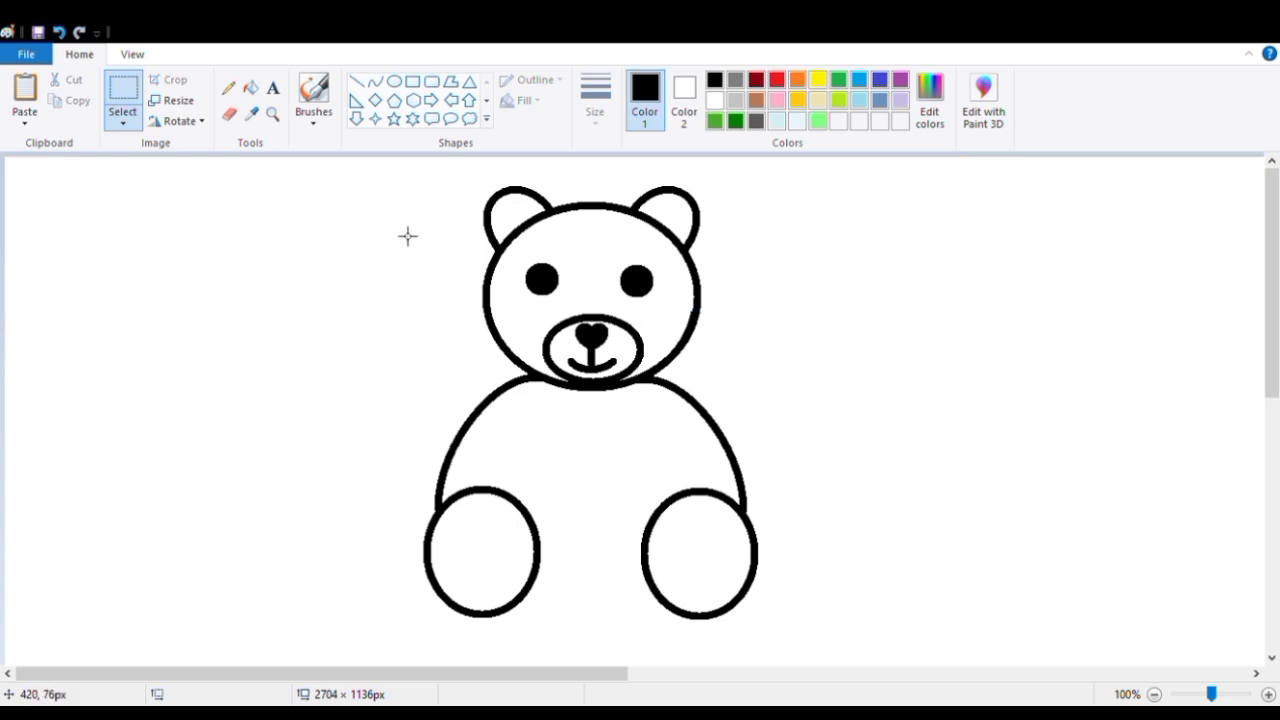
# - Close the bottom of the body with a curve between the two feet, bowed downward
pyautogui.click(375, 81)
pyautogui.moveTo(550, 576); pyautogui.dragTo(656, 614)
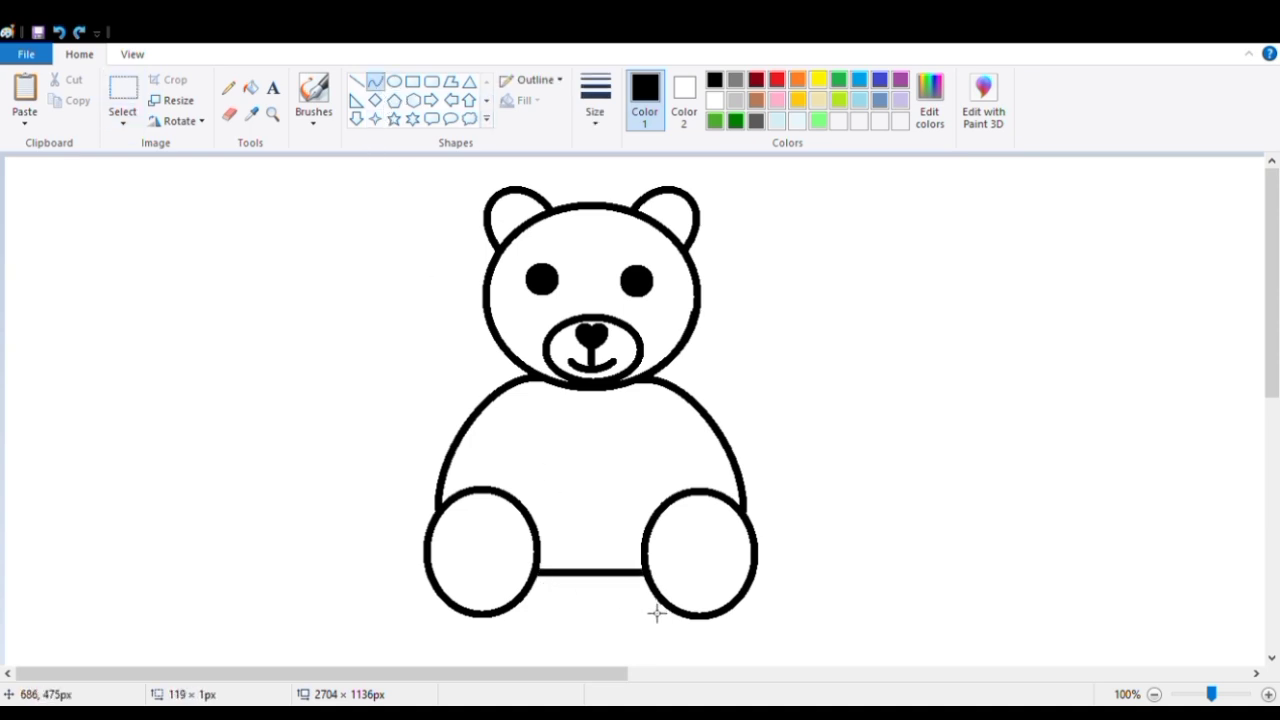
pyautogui.moveTo(540, 594); pyautogui.dragTo(643, 614)
pyautogui.click(651, 451)
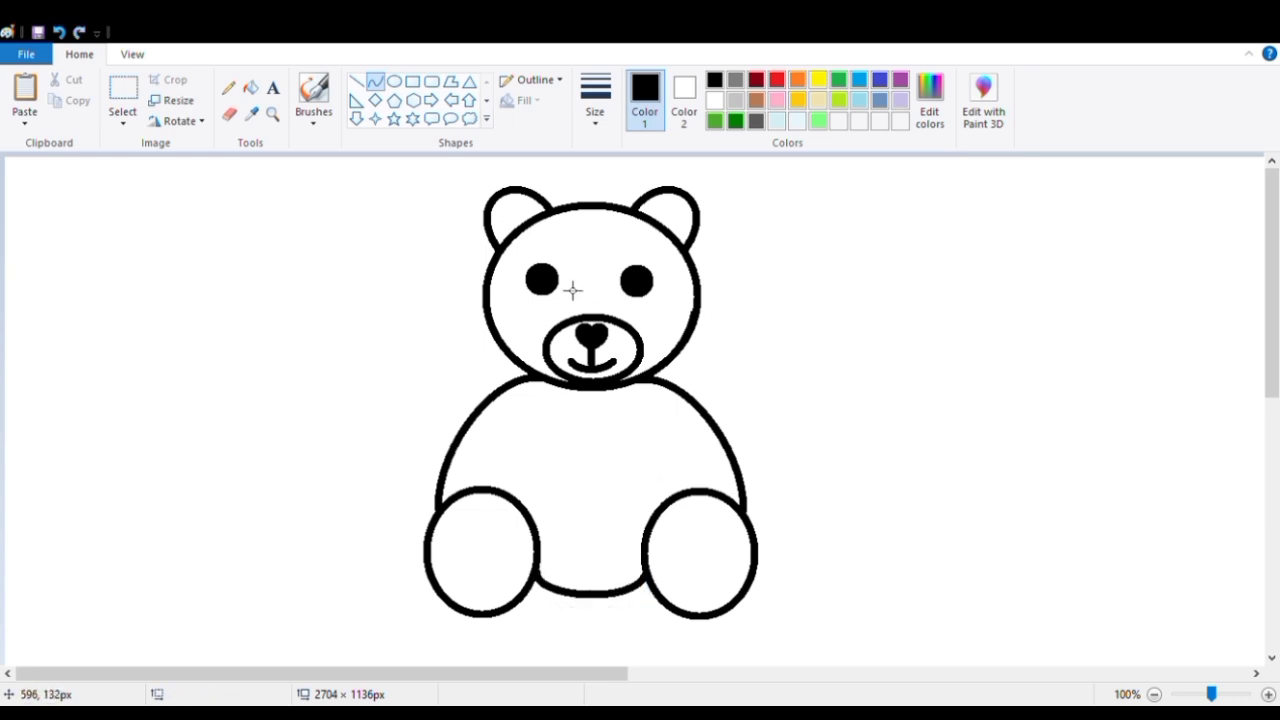
# - Draw the left arm with an outward-bowed curve from the lower head to beside the foot, closed by a rounded curve back to the body
pyautogui.click(503, 339)
pyautogui.moveTo(501, 344); pyautogui.dragTo(369, 486)
pyautogui.moveTo(462, 385); pyautogui.dragTo(358, 442)
pyautogui.moveTo(389, 489); pyautogui.dragTo(401, 508)
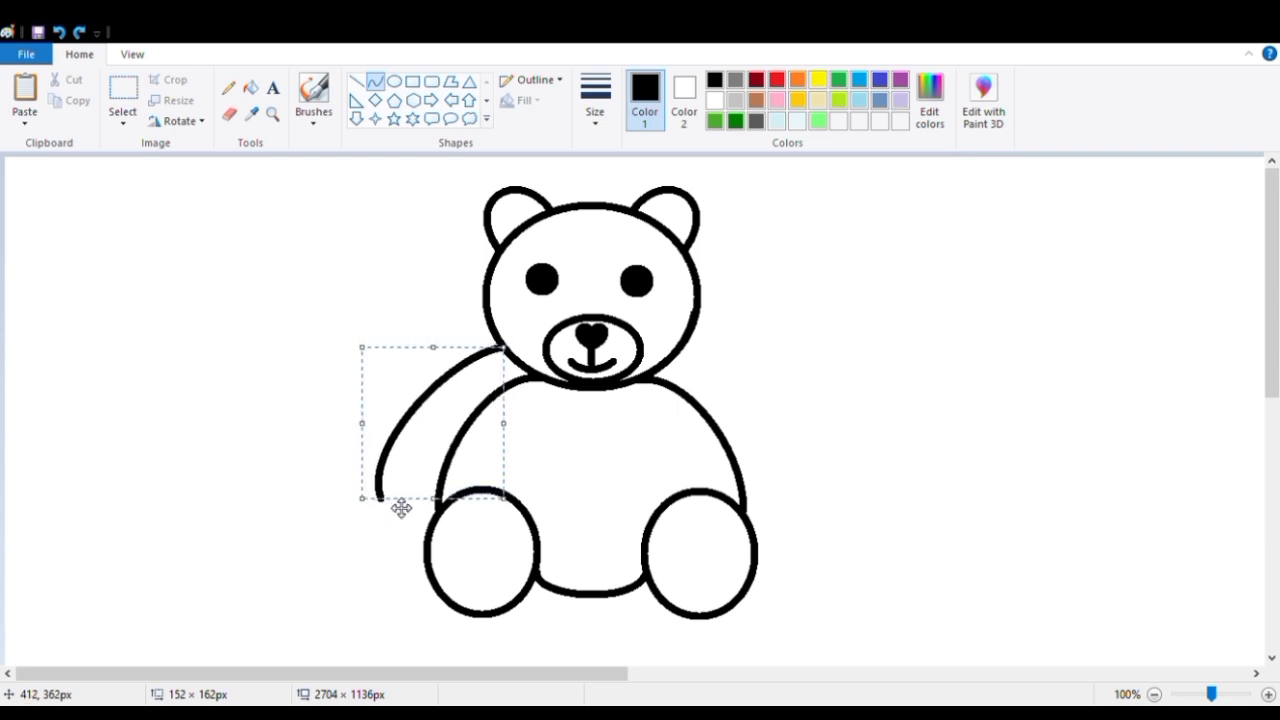
pyautogui.click(621, 469)
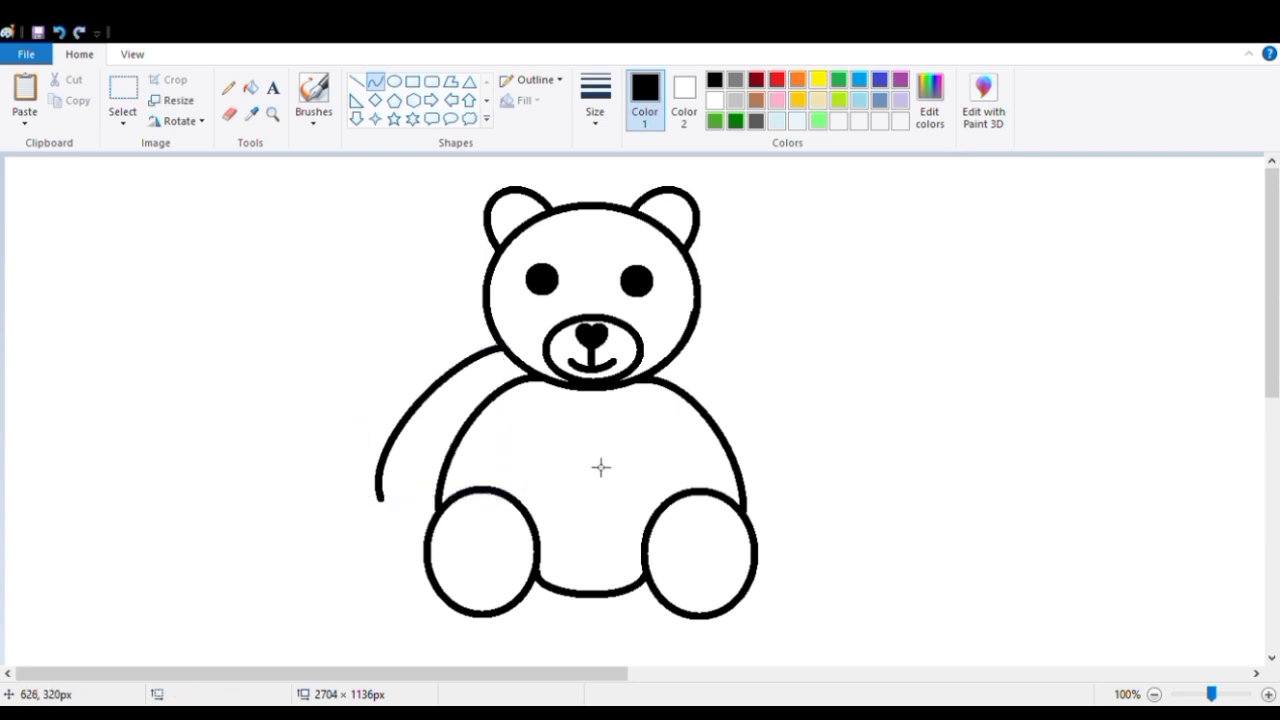
pyautogui.moveTo(378, 503)
pyautogui.mouseDown()
pyautogui.moveTo(412, 505)
pyautogui.moveTo(462, 470)
pyautogui.moveTo(443, 470)
pyautogui.moveTo(400, 523)
pyautogui.moveTo(443, 518)
pyautogui.moveTo(385, 497)
pyautogui.mouseUp()
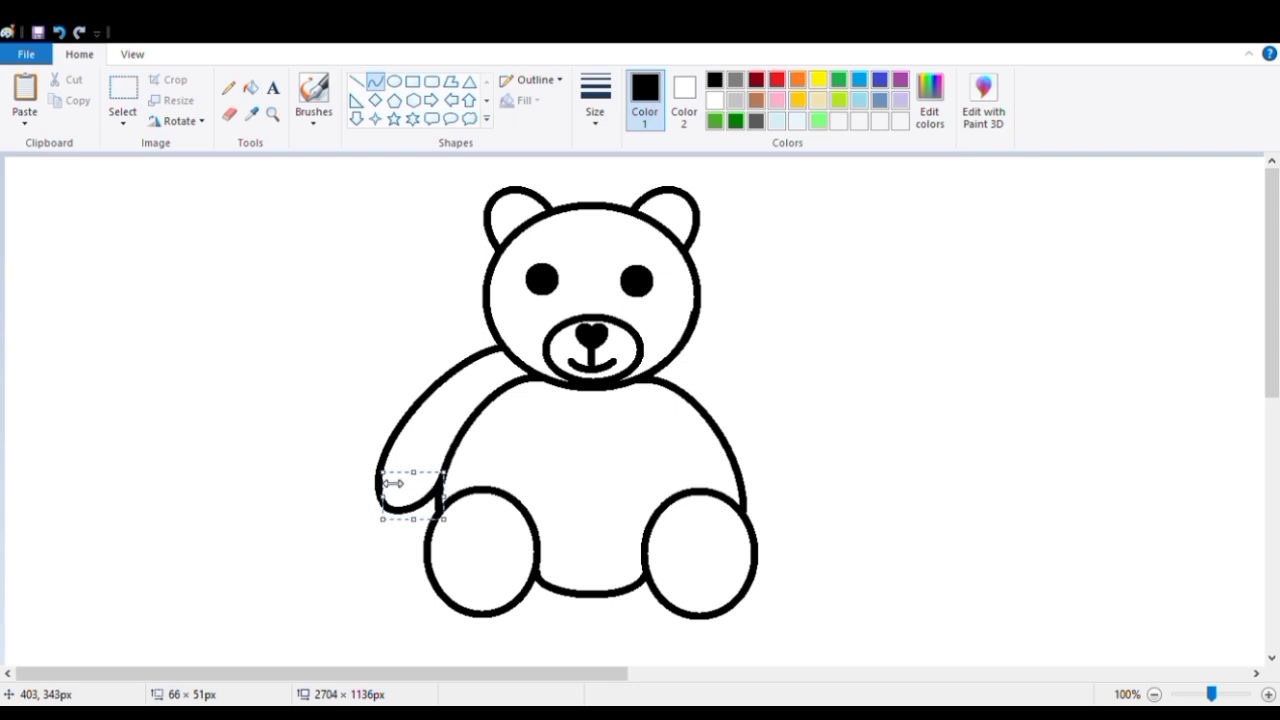
pyautogui.click(360, 432)
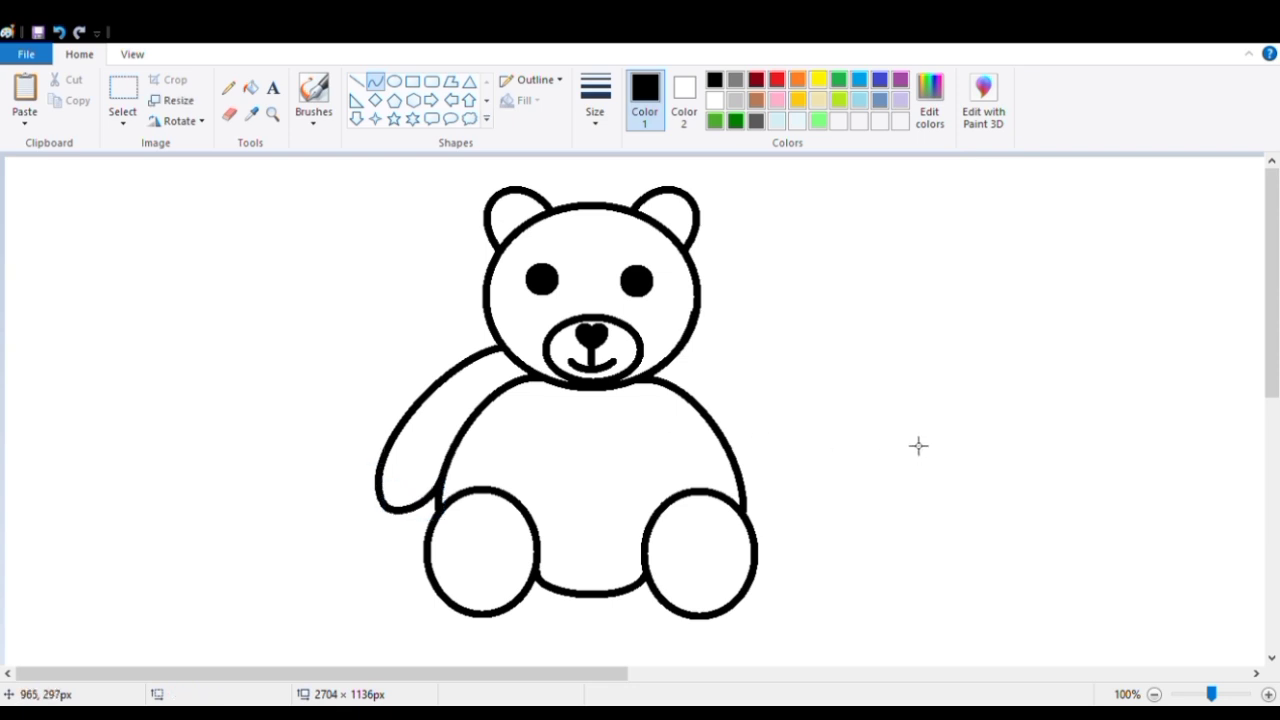
# - Draw the right arm with an outward-bowed curve from the lower head and a rounded end curve to the body, undoing the stray mark
pyautogui.moveTo(694, 357); pyautogui.dragTo(791, 507)
pyautogui.moveTo(730, 381); pyautogui.dragTo(784, 468)
pyautogui.click(845, 438)
pyautogui.hotkey('ctrl', 'z')
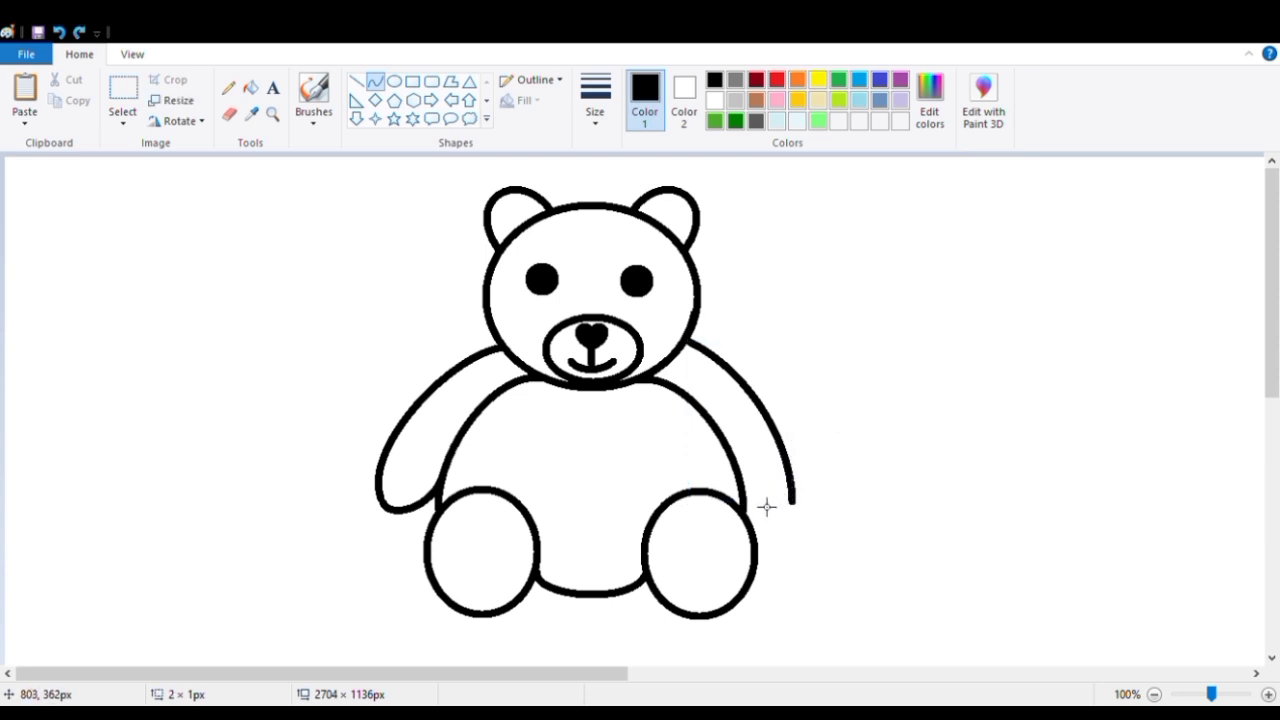
pyautogui.moveTo(752, 504)
pyautogui.mouseDown()
pyautogui.moveTo(795, 487)
pyautogui.moveTo(773, 511)
pyautogui.moveTo(790, 493)
pyautogui.moveTo(801, 501)
pyautogui.mouseUp()
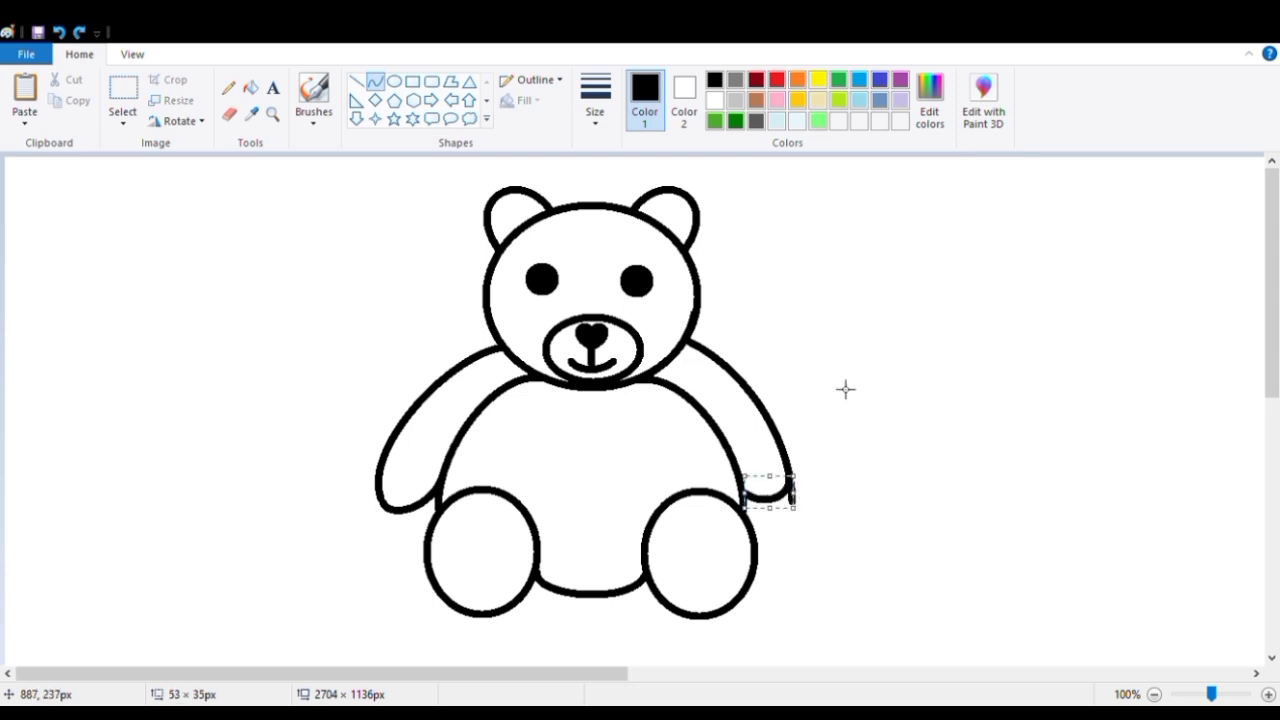
# - Erase the bit of outer line that overhangs the rounded lower end of the right arm
pyautogui.click(230, 116)
pyautogui.click(230, 118)
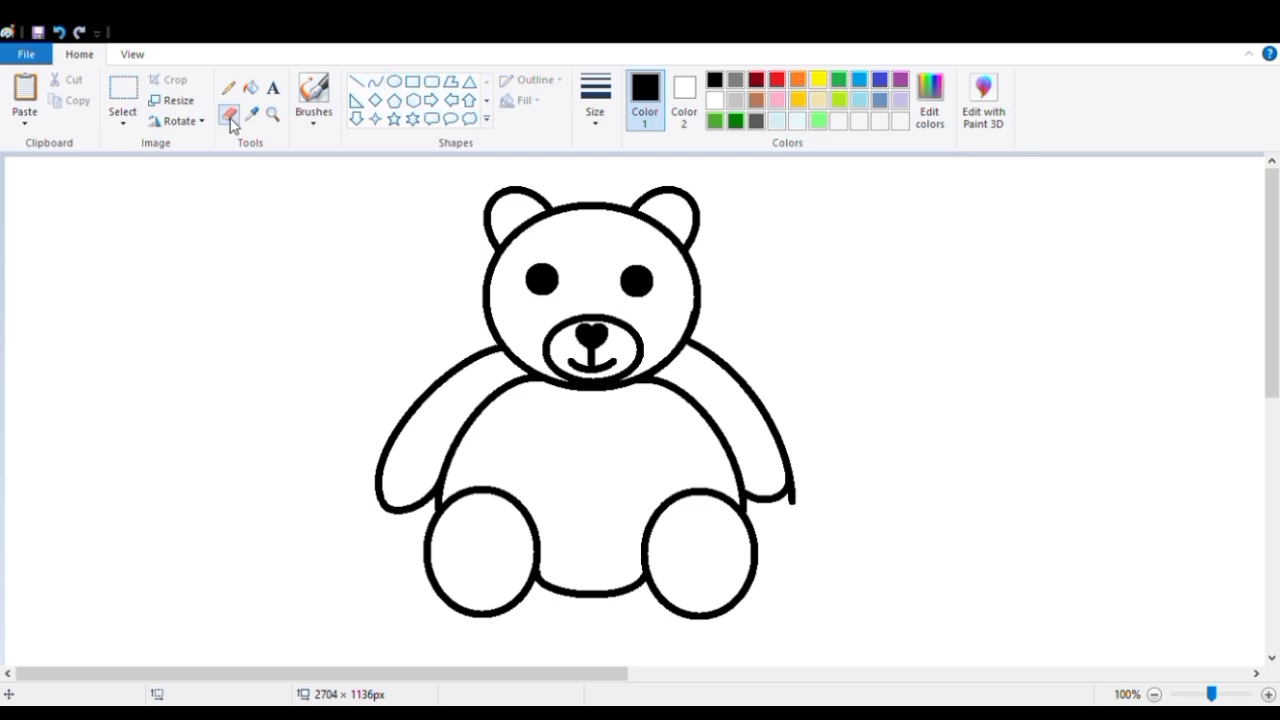
pyautogui.moveTo(785, 504); pyautogui.dragTo(795, 498)
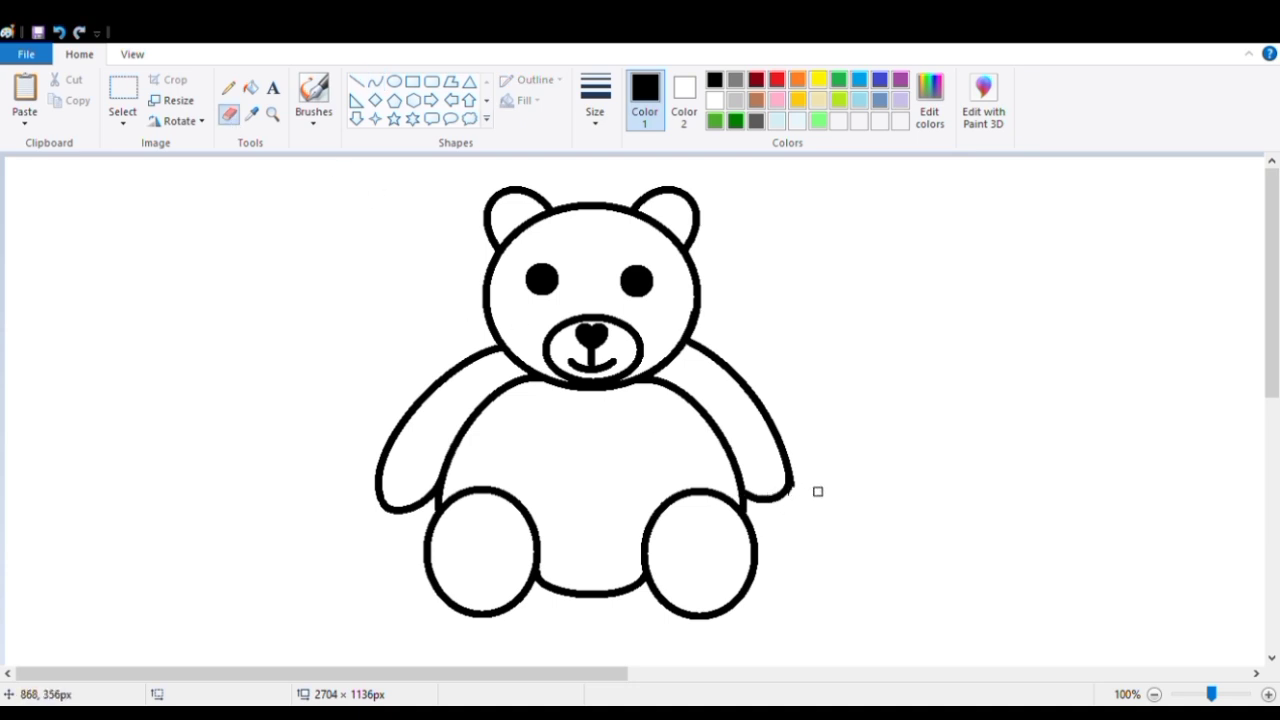